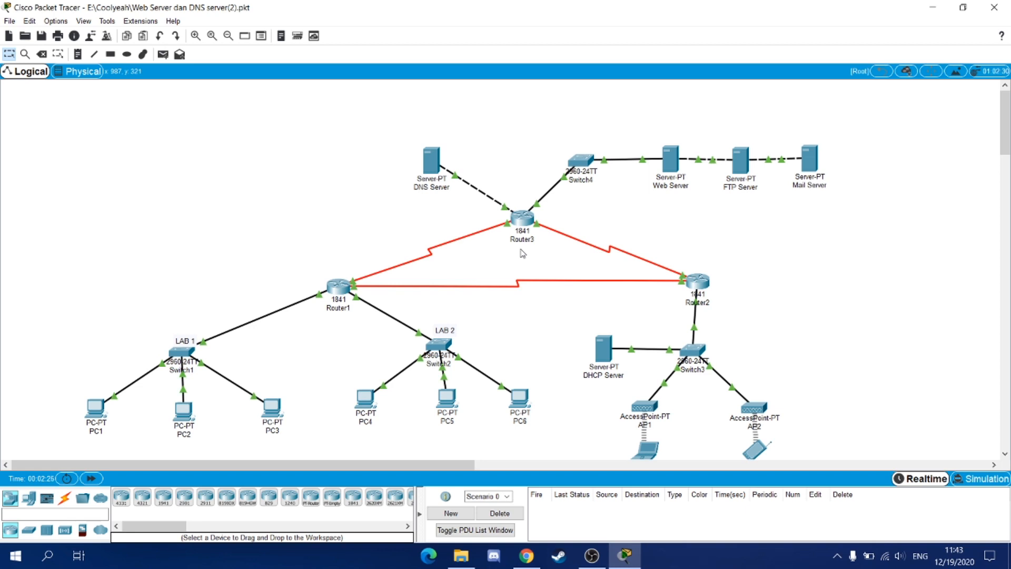
- Ping 43.43.43.1 from PC1's command prompt and close its window
{"action": "left_click", "coordinate": [98, 406]}
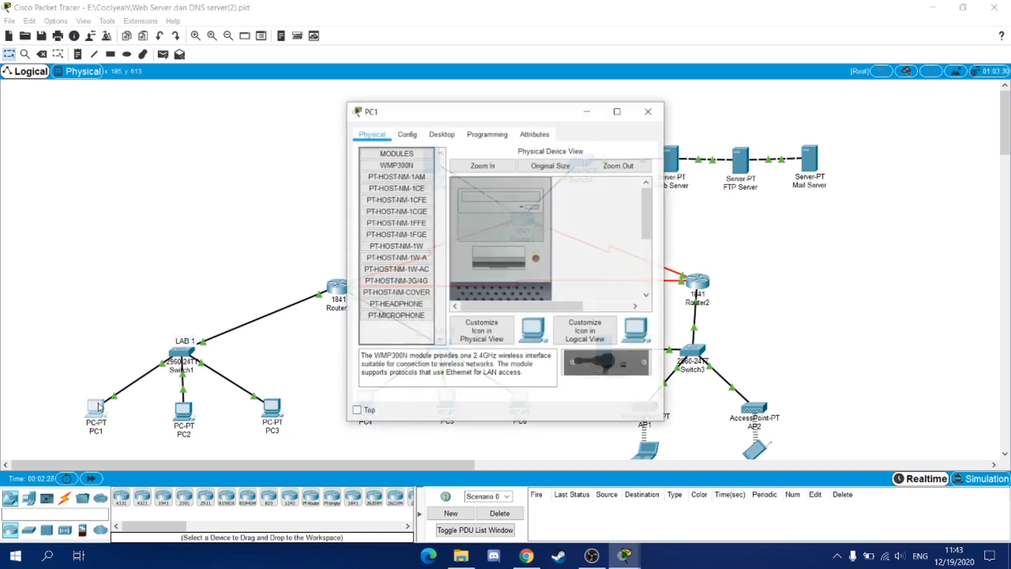
{"action": "left_click", "coordinate": [442, 134]}
{"action": "left_click", "coordinate": [567, 177]}
{"action": "type", "text": "pi"}
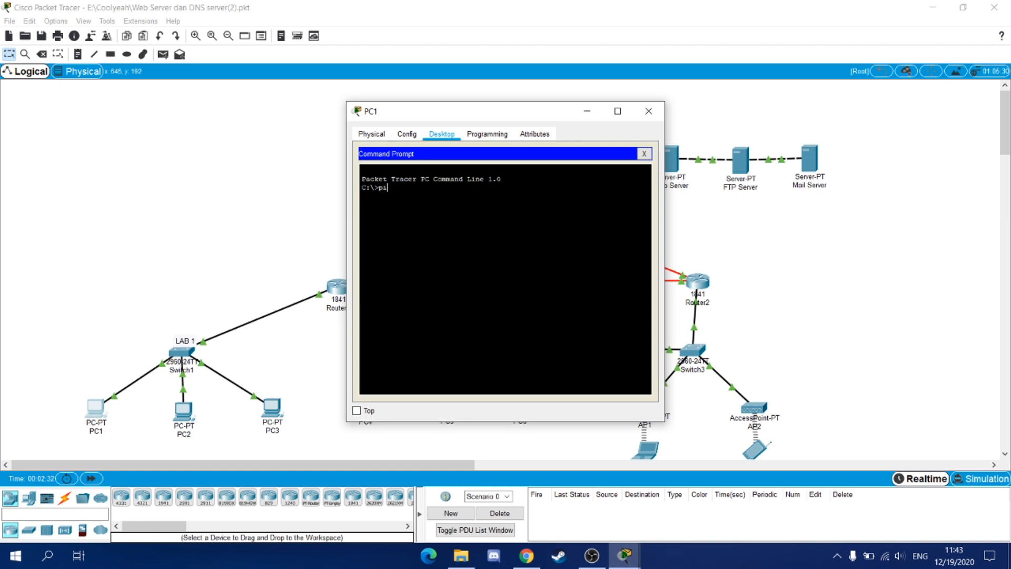
{"action": "type", "text": "ng 43.43.43.1"}
{"action": "key", "text": "Return"}
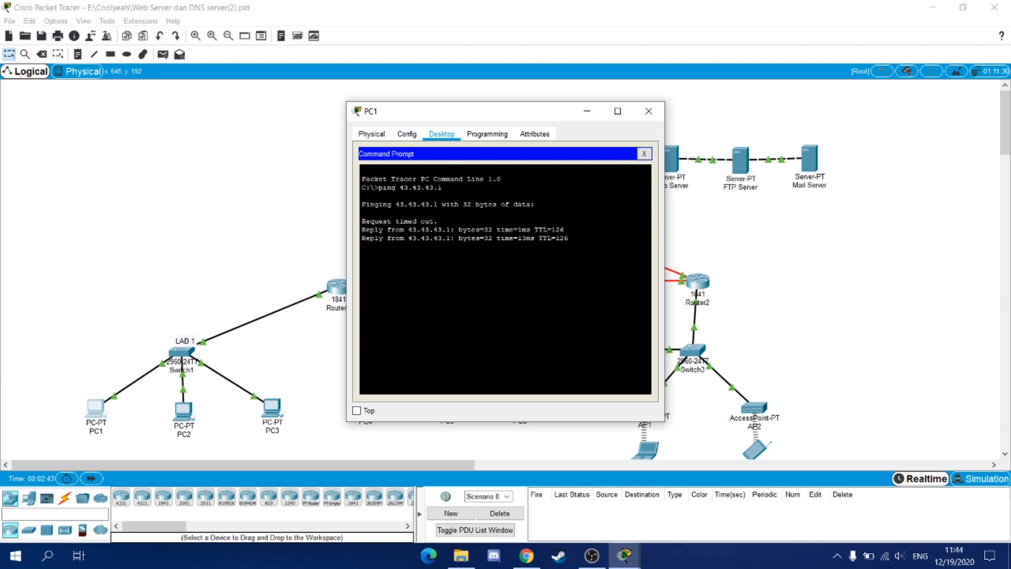
{"action": "left_click", "coordinate": [648, 111]}
- Ping 43.43.43.1 from PC4's command prompt, getting 4/4 replies, then close it
{"action": "left_click", "coordinate": [365, 397]}
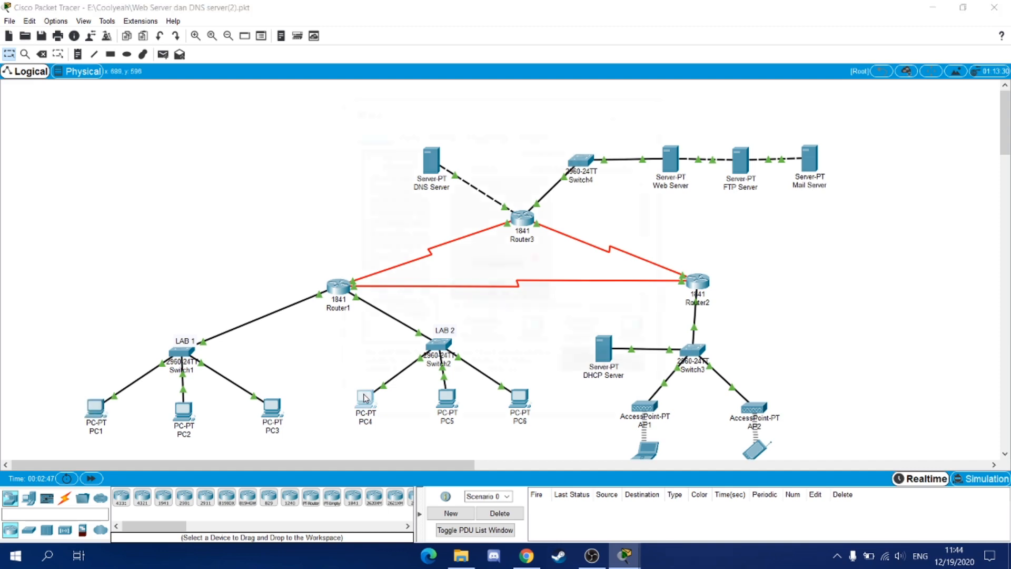
{"action": "left_click", "coordinate": [452, 134]}
{"action": "left_click", "coordinate": [576, 172]}
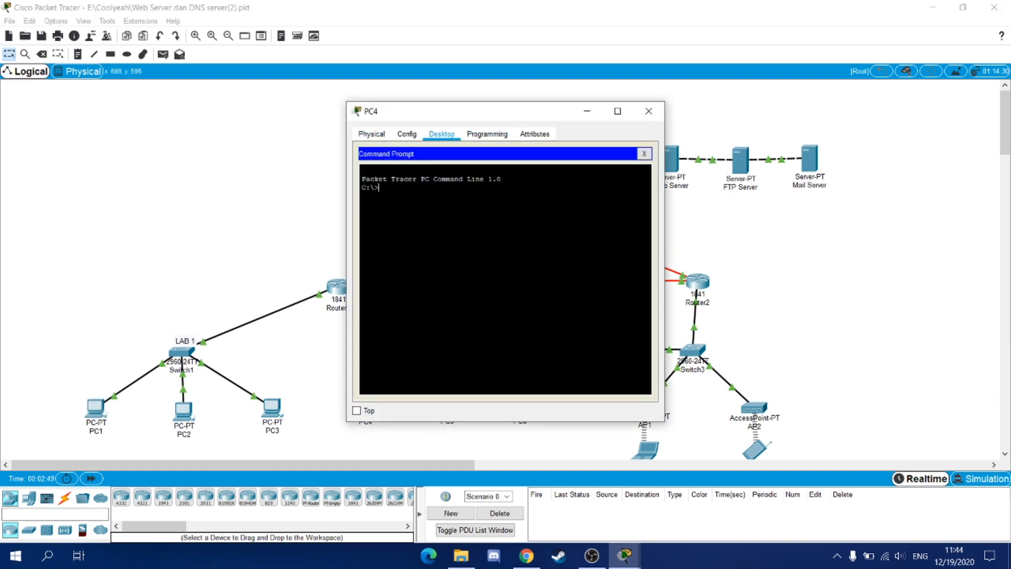
{"action": "type", "text": "ping 43.43.43.1"}
{"action": "key", "text": "Return"}
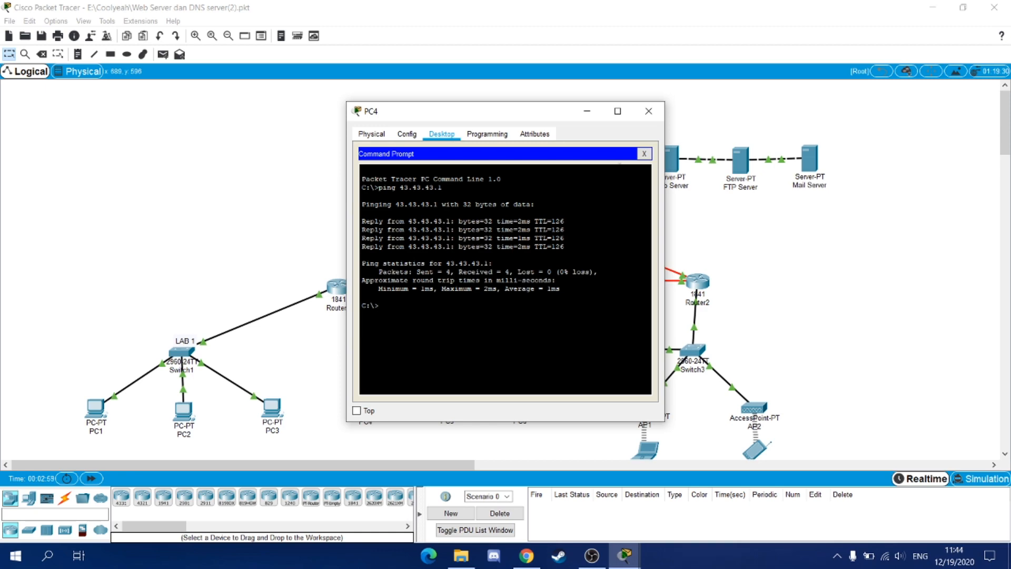
{"action": "left_click", "coordinate": [649, 111]}
{"action": "scroll", "coordinate": [628, 248], "scroll_direction": "down", "scroll_amount": 2}
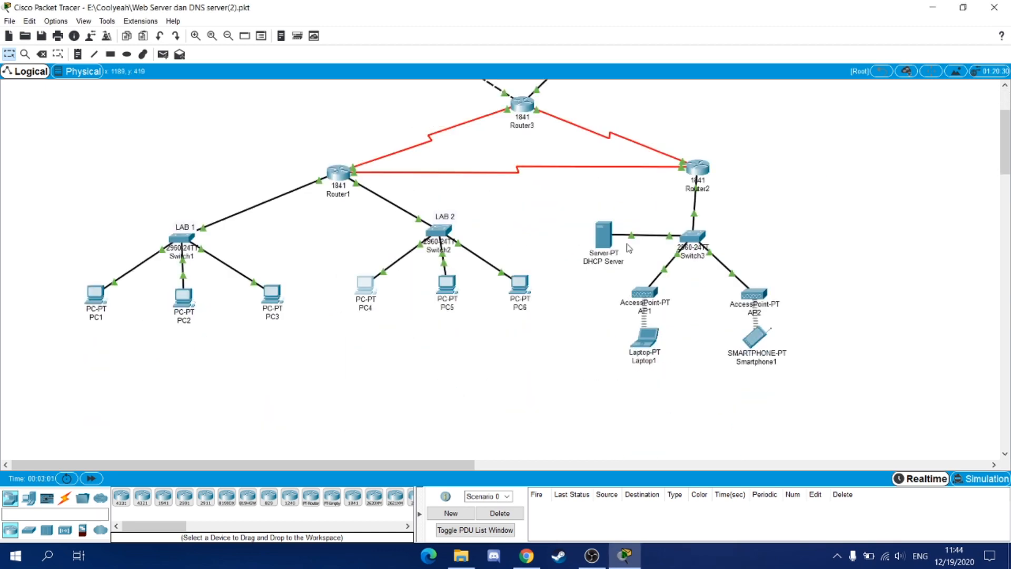
- Ping 43.43.43.1 from Laptop1's command prompt and close its window
{"action": "left_click", "coordinate": [645, 337]}
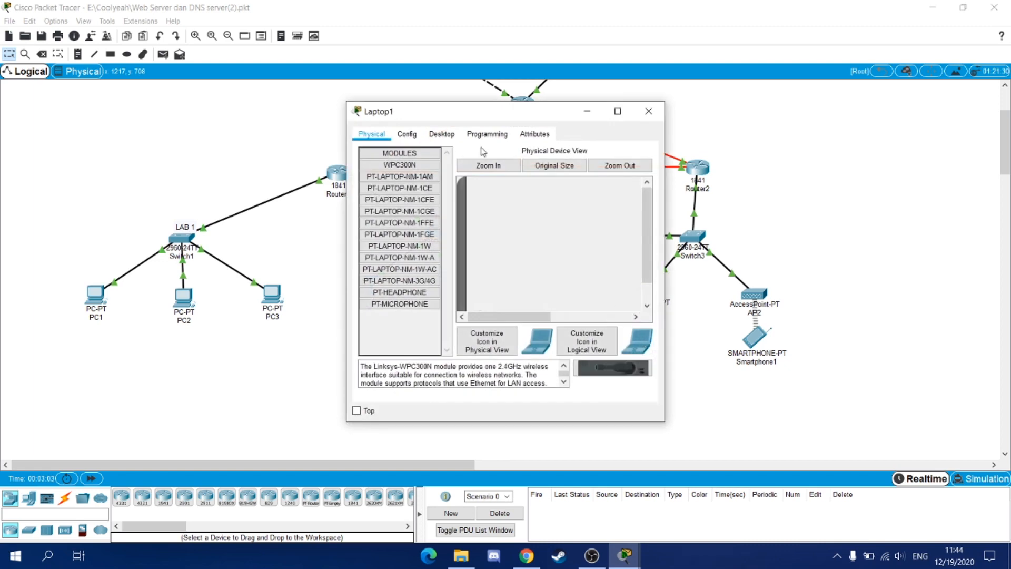
{"action": "left_click", "coordinate": [442, 133]}
{"action": "left_click", "coordinate": [561, 177]}
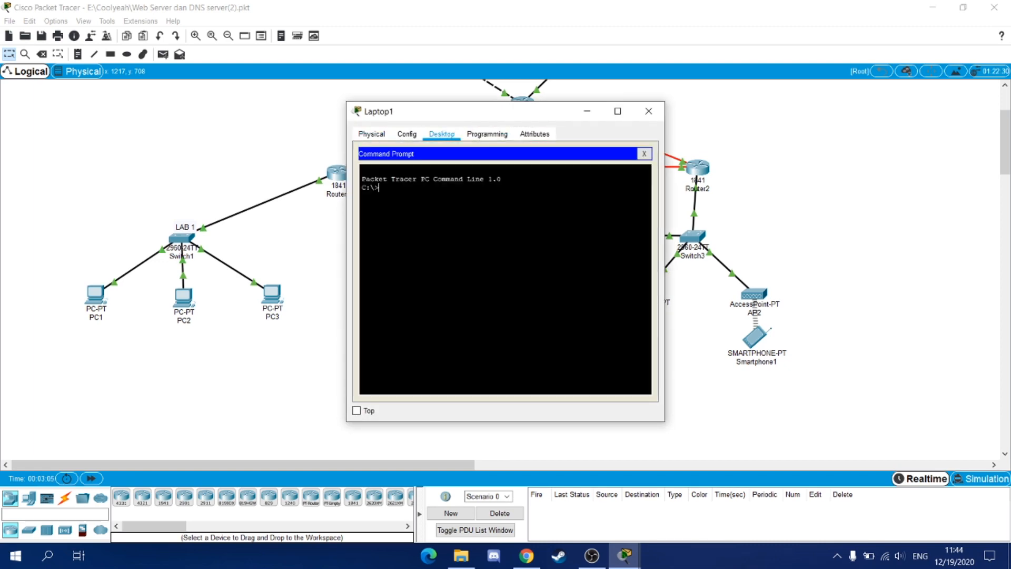
{"action": "type", "text": "ping 43.43.43.1"}
{"action": "key", "text": "Return"}
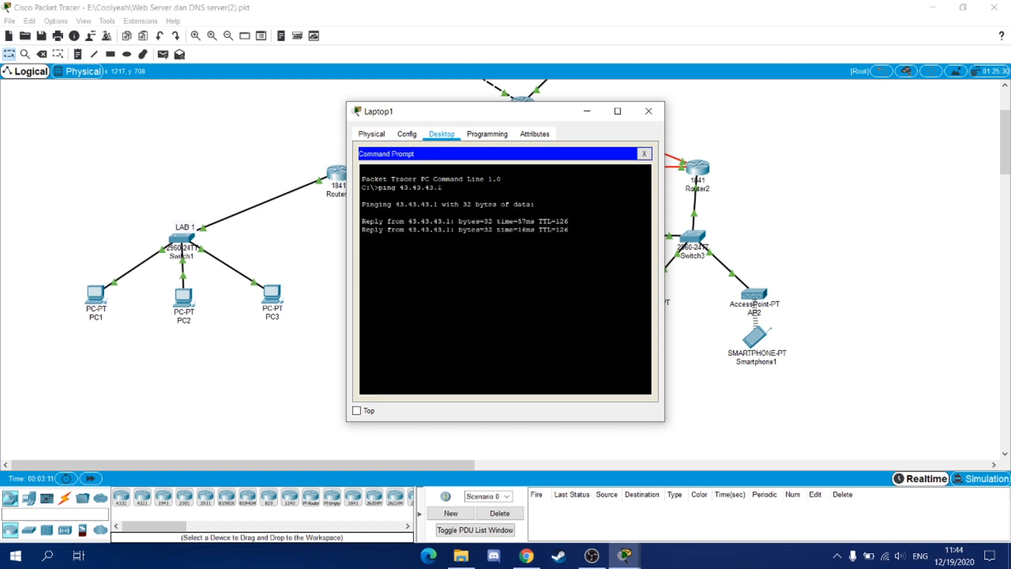
{"action": "scroll", "coordinate": [748, 290], "scroll_direction": "up", "scroll_amount": 2}
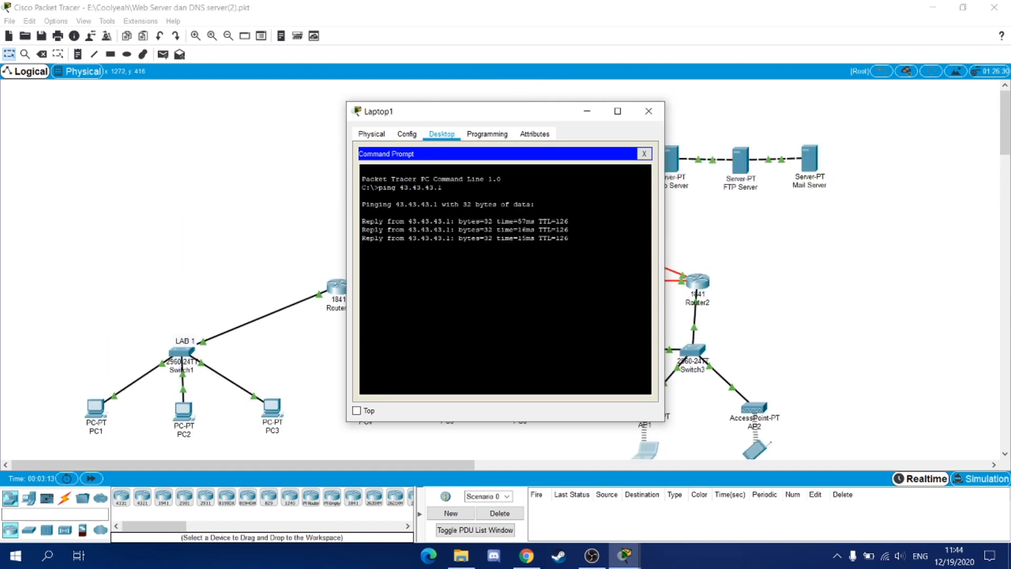
{"action": "left_click", "coordinate": [639, 107]}
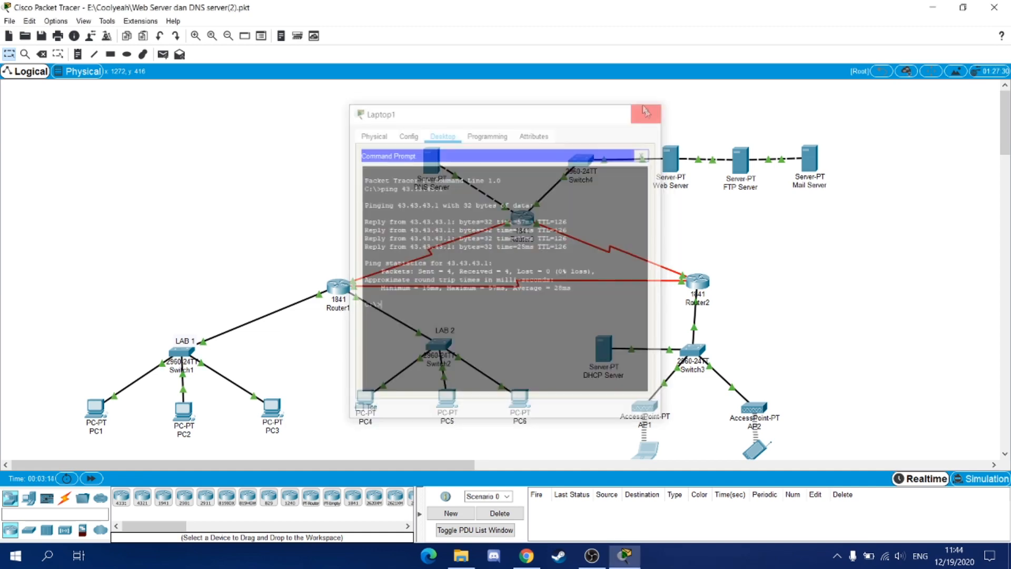
- Ping 43.43.43.1 from Smartphone1's command prompt, getting 4/4 replies, then close it
{"action": "left_click", "coordinate": [646, 450]}
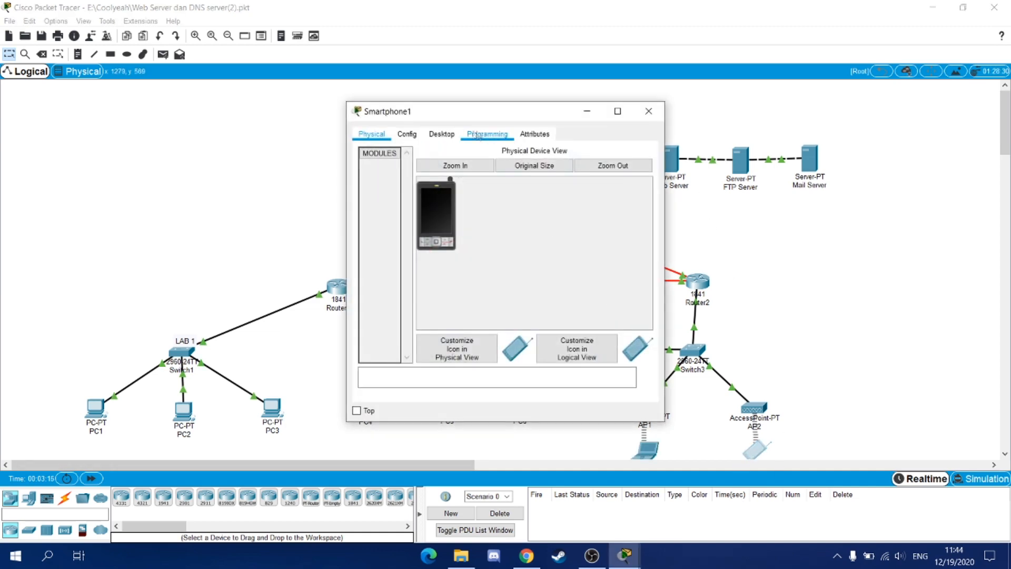
{"action": "left_click", "coordinate": [441, 134]}
{"action": "left_click", "coordinate": [523, 185]}
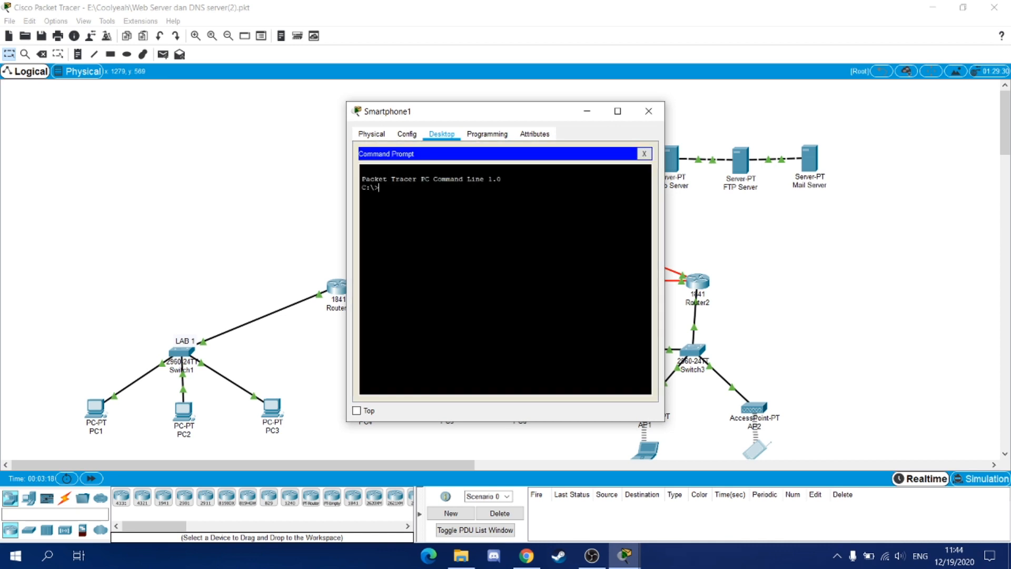
{"action": "type", "text": "ping 43.43.43.1"}
{"action": "key", "text": "Return"}
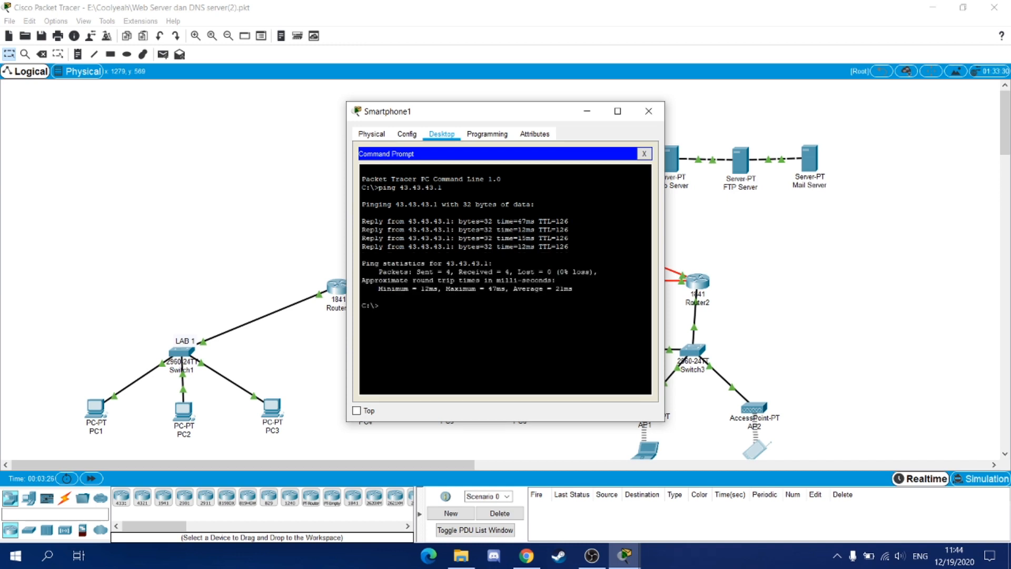
{"action": "left_click", "coordinate": [648, 112]}
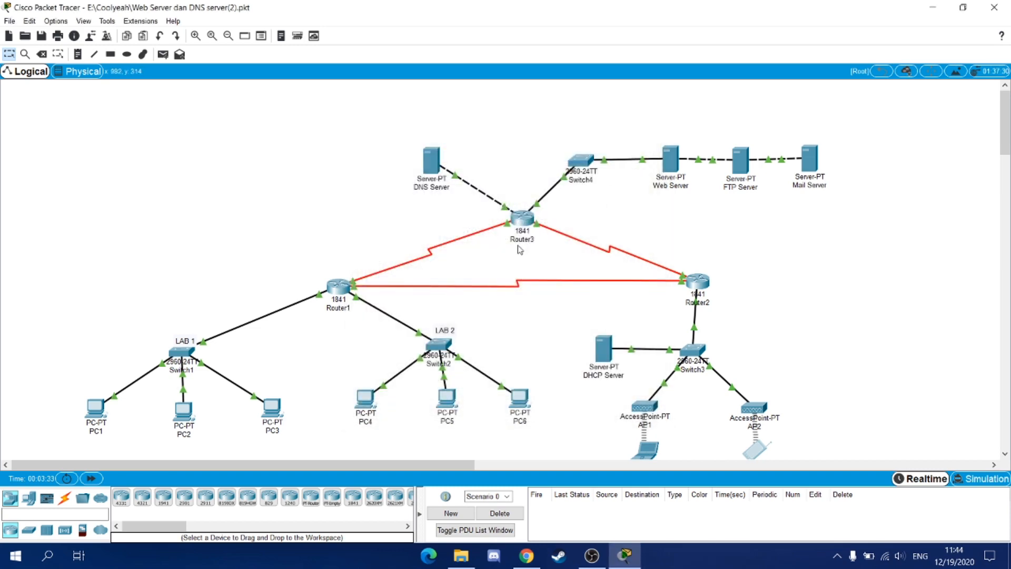
- In the FTP Server's FTP service, reselect the user account and save its permissions
{"action": "left_click", "coordinate": [740, 160]}
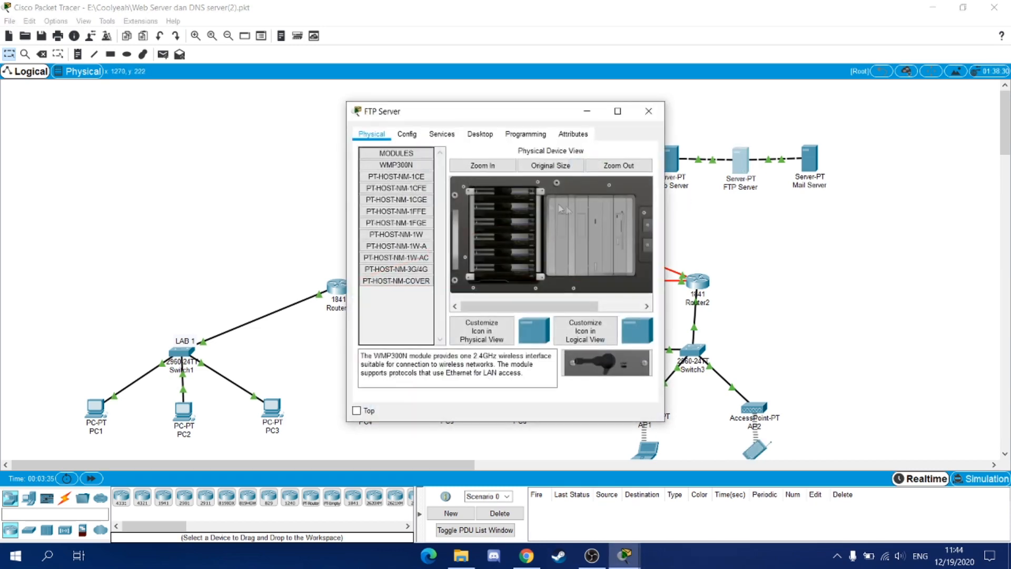
{"action": "left_click", "coordinate": [441, 134]}
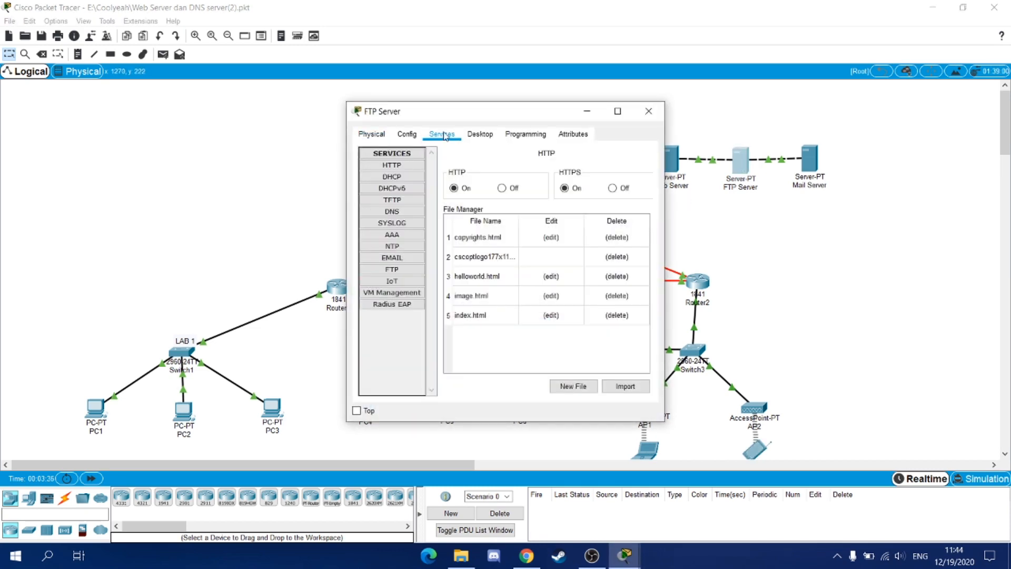
{"action": "left_click", "coordinate": [390, 270]}
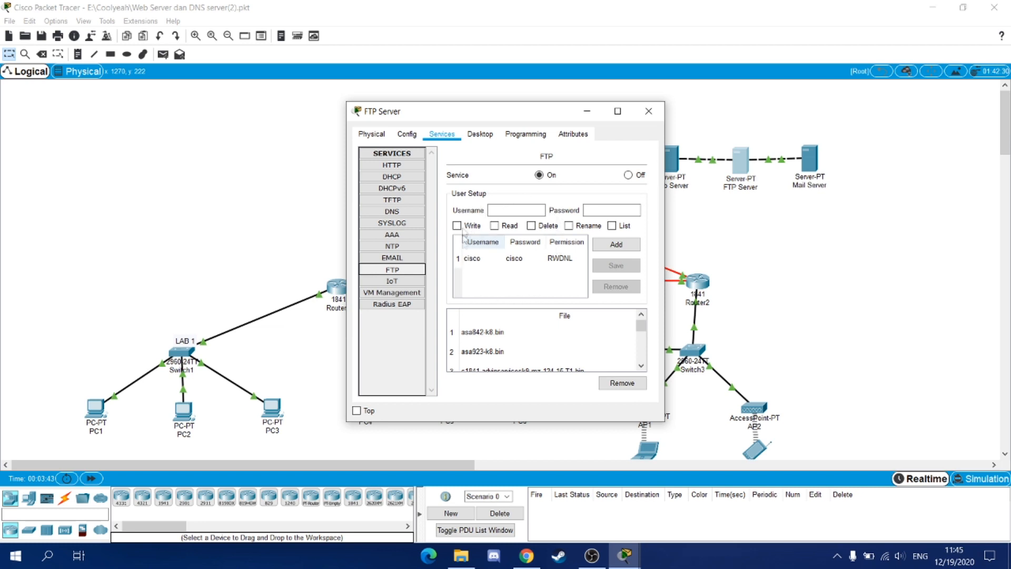
{"action": "left_click", "coordinate": [507, 267]}
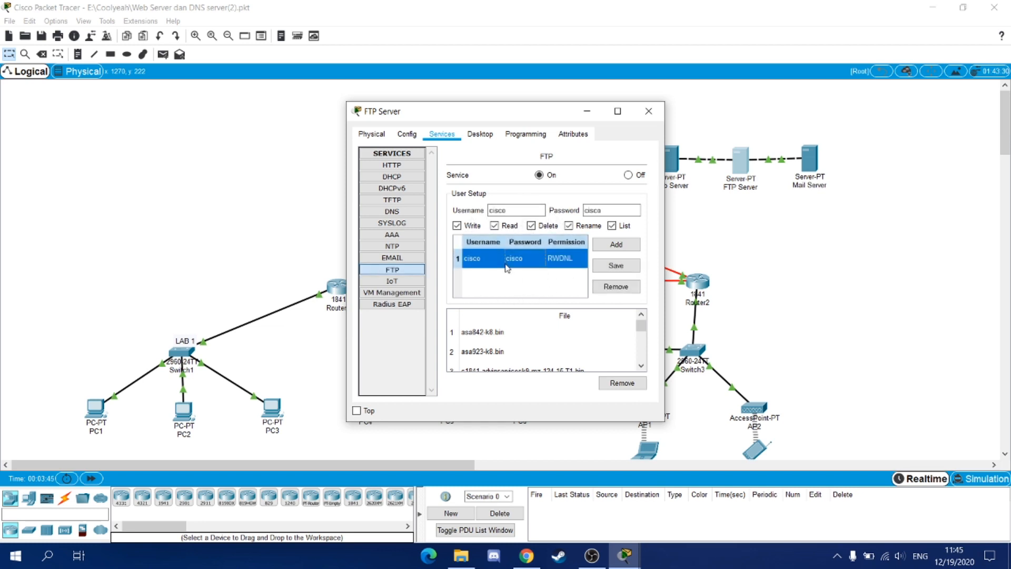
{"action": "left_click", "coordinate": [616, 265]}
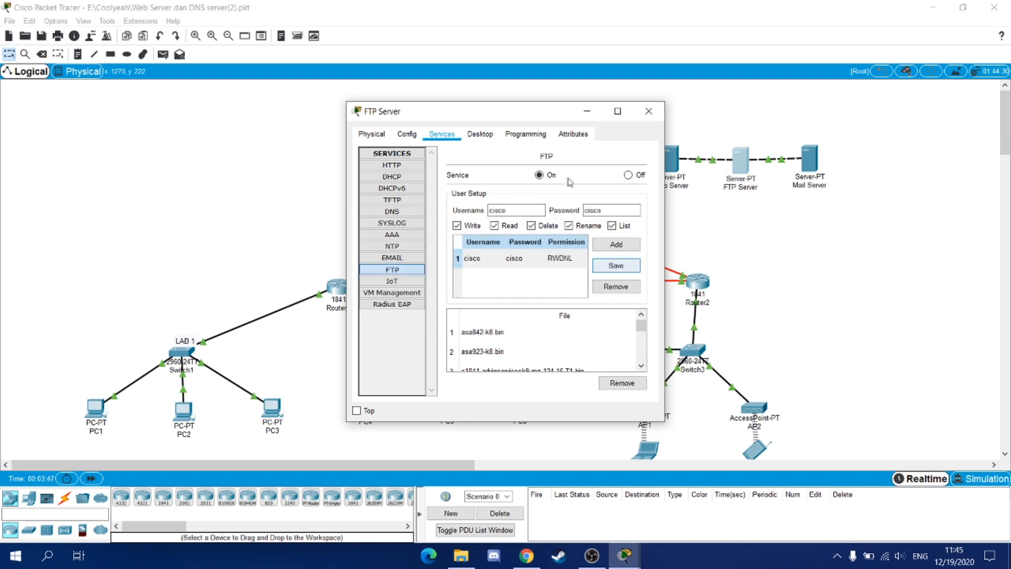
{"action": "left_click", "coordinate": [648, 111]}
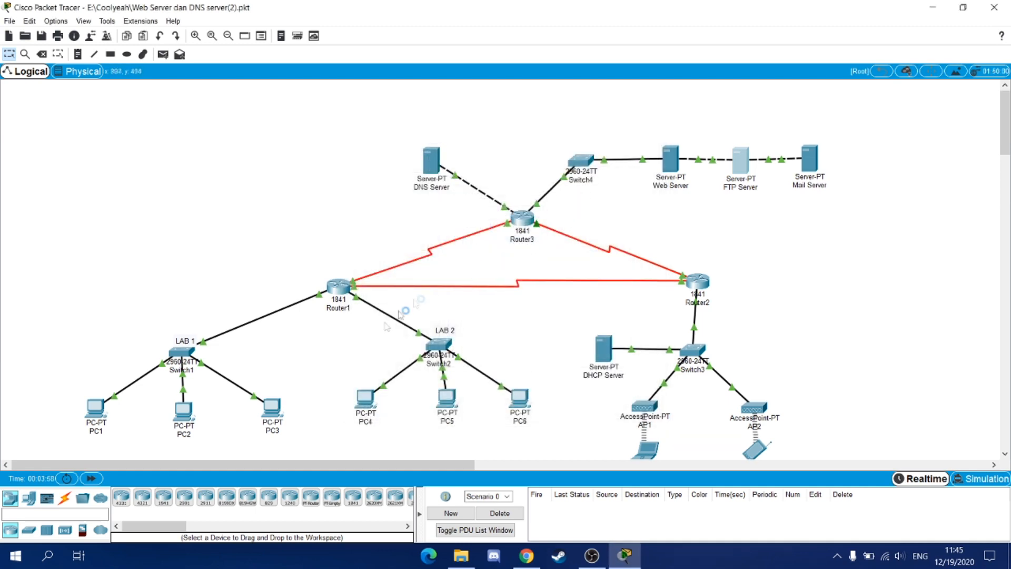
- Start a new document in PC1's Text Editor
{"action": "left_click", "coordinate": [96, 405]}
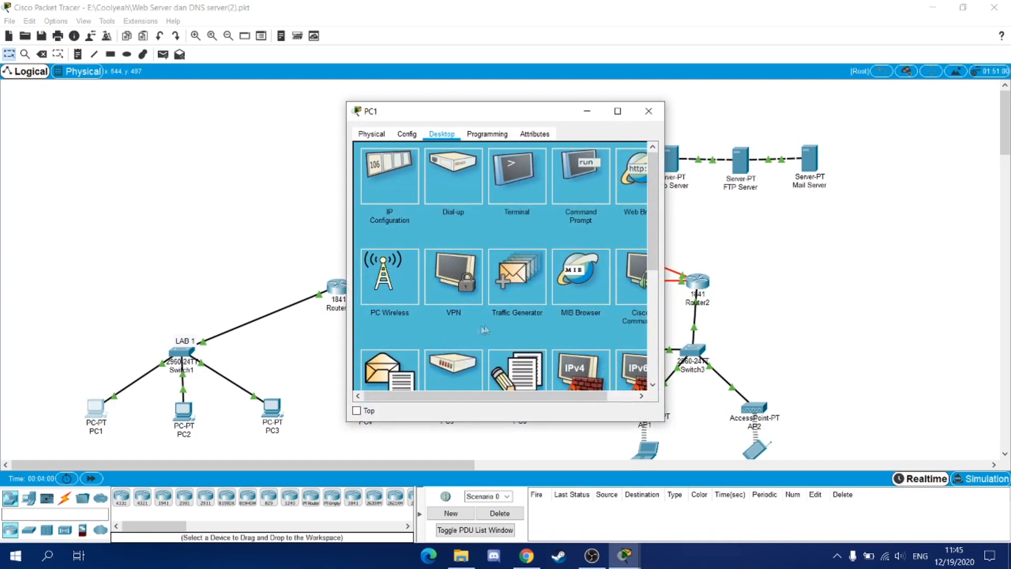
{"action": "scroll", "coordinate": [515, 323], "scroll_direction": "down", "scroll_amount": 1}
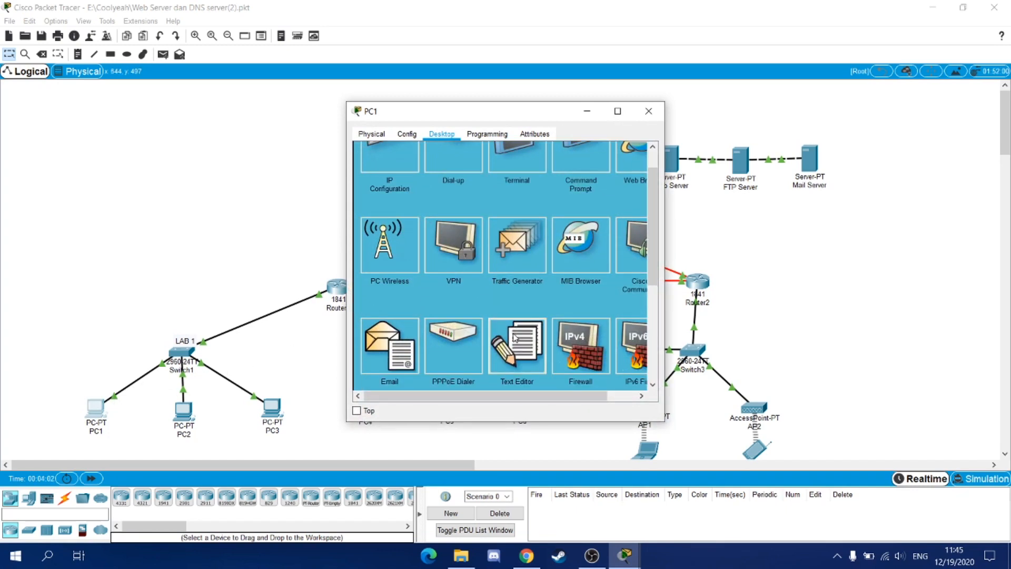
{"action": "left_click", "coordinate": [515, 336]}
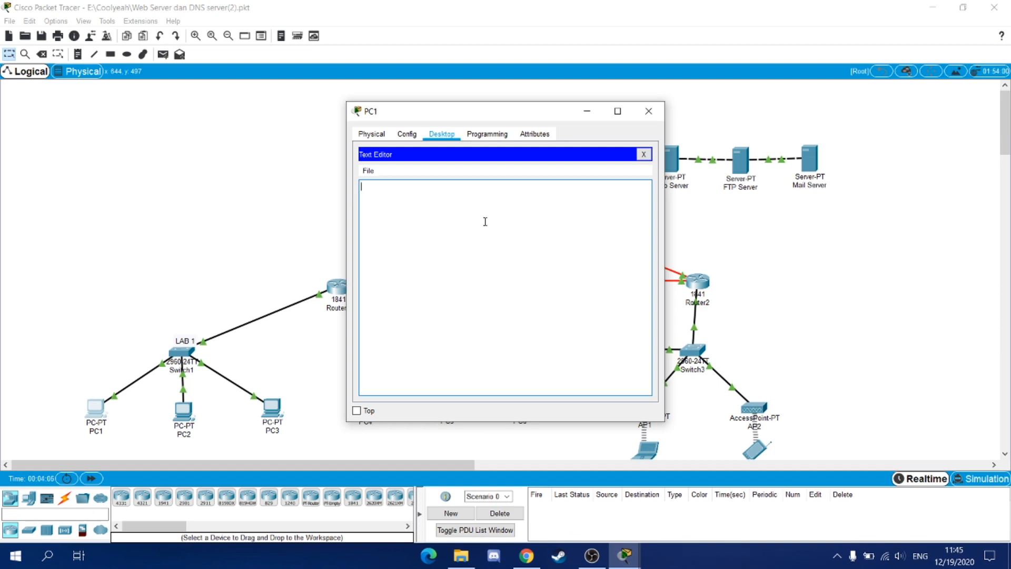
- Write 'Ini pesan dari PC1' in PC1's Text Editor, save it as pesan, and close the editor
{"action": "type", "text": "Ini pesan dari PC1"}
{"action": "left_click", "coordinate": [368, 170]}
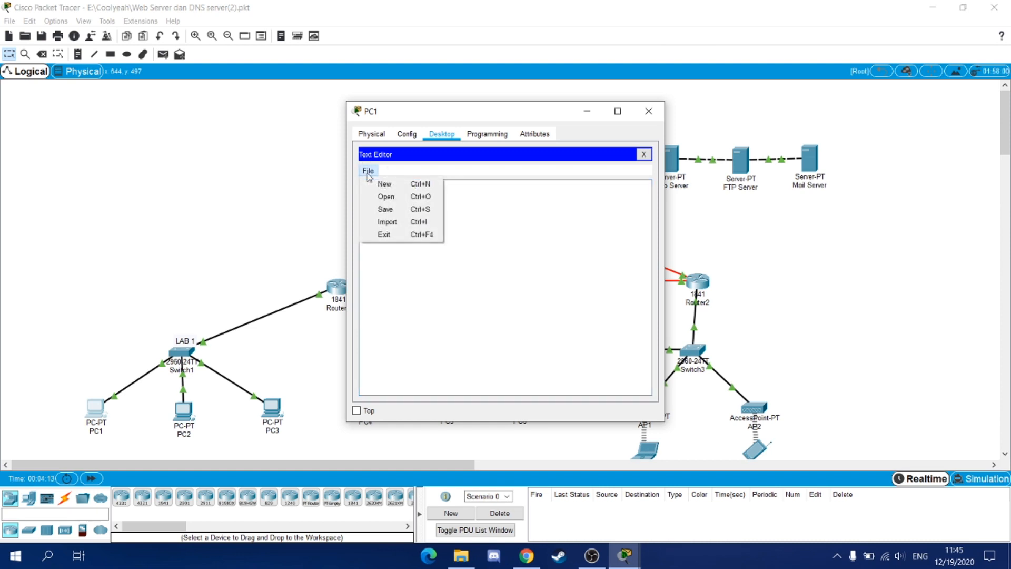
{"action": "left_click", "coordinate": [385, 209]}
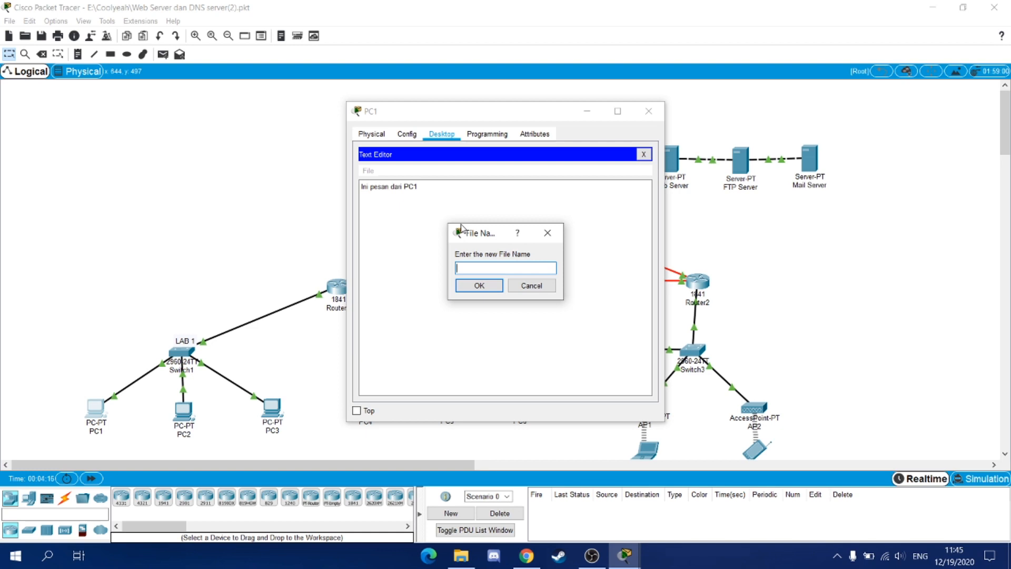
{"action": "type", "text": "pesan"}
{"action": "key", "text": "Return"}
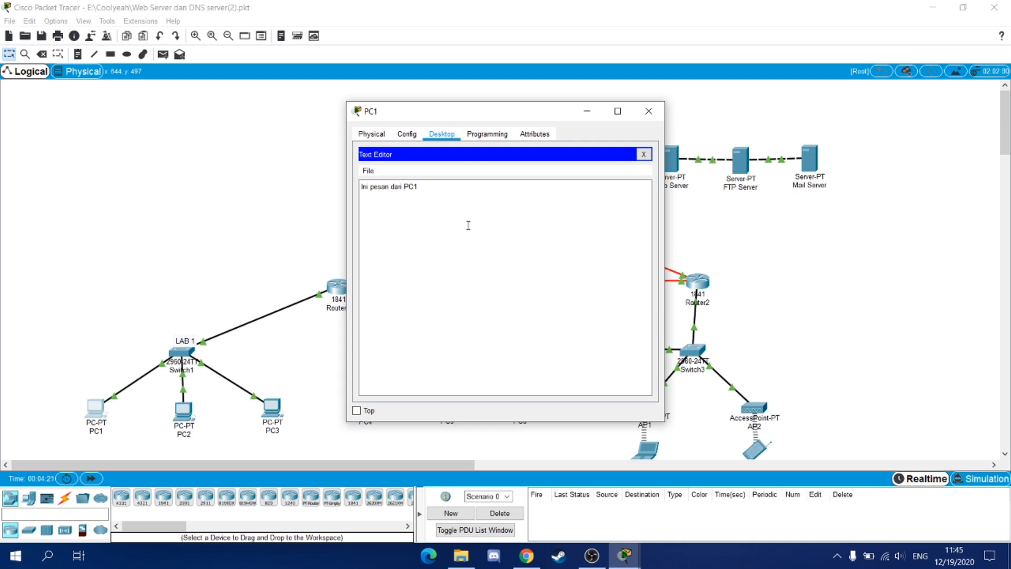
{"action": "left_click", "coordinate": [643, 154]}
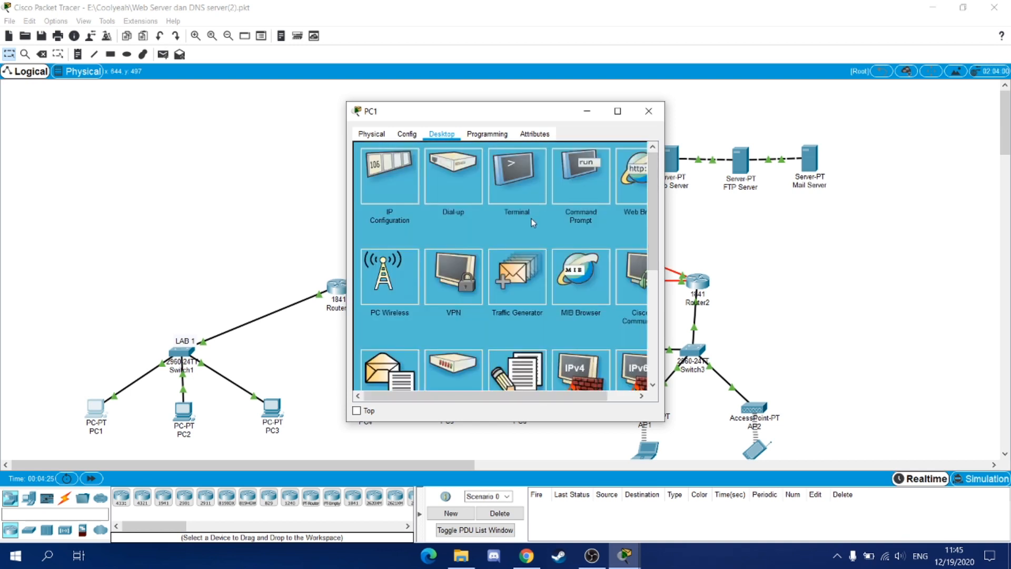
- Run dir in PC1's command prompt to confirm pesan.txt, then enter ftp 43.43.43.1
{"action": "left_click", "coordinate": [569, 198]}
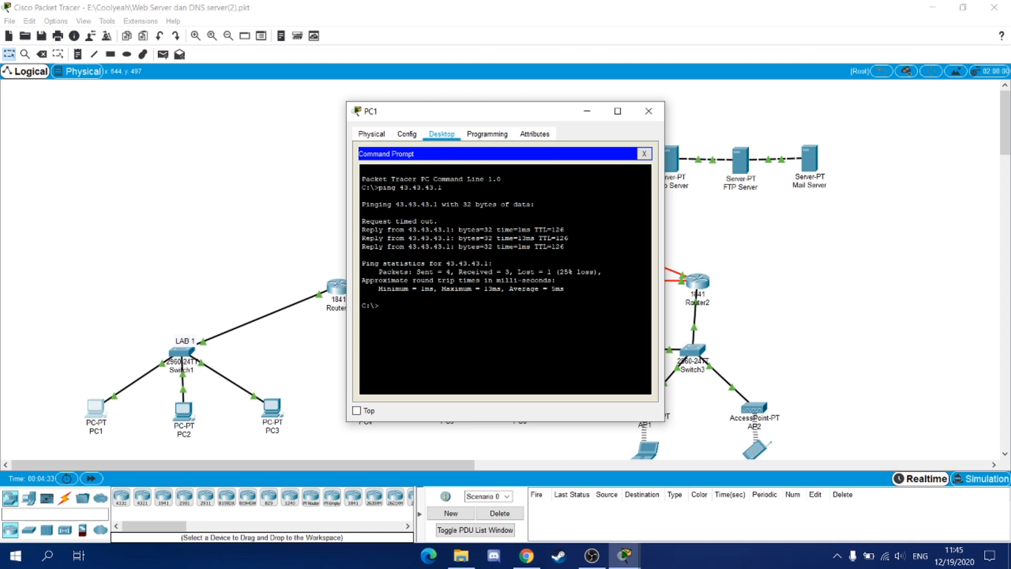
{"action": "type", "text": "dir"}
{"action": "key", "text": "Return"}
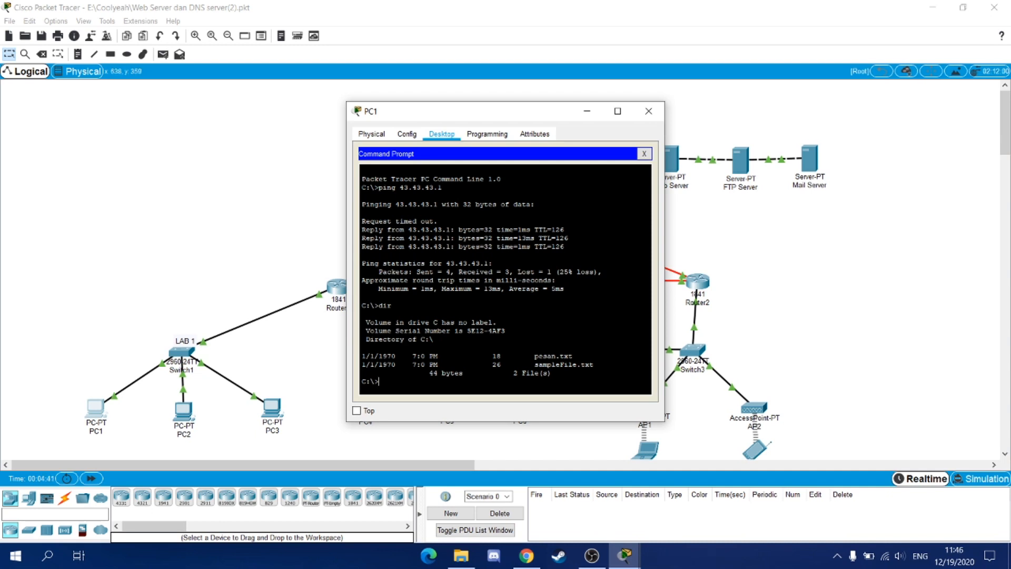
{"action": "type", "text": "ftp 43.43.43.1"}
- Log PC1 into the FTP server with the FTP username and password, then put pesan.txt
{"action": "key", "text": "Return"}
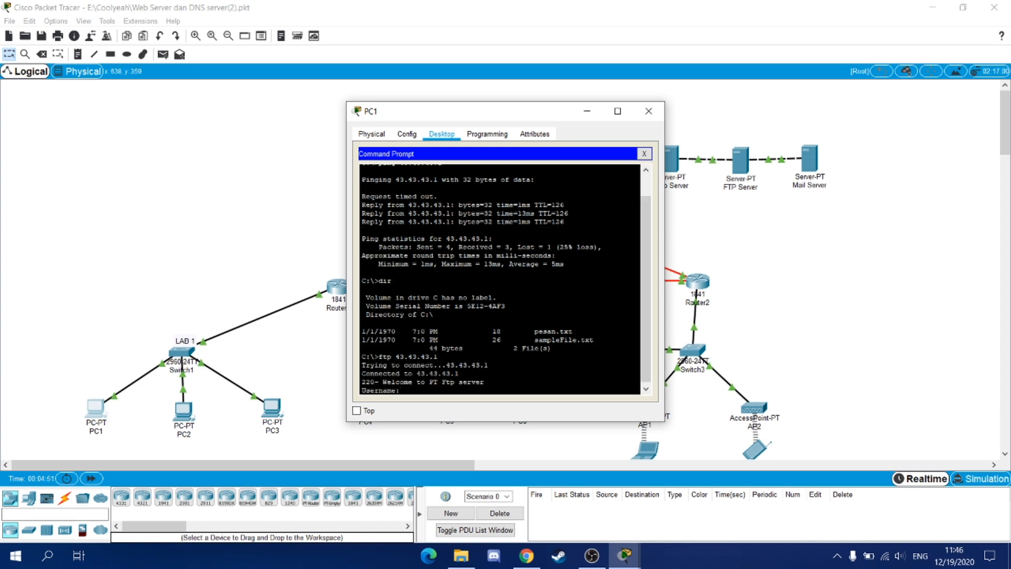
{"action": "type", "text": "cisco"}
{"action": "key", "text": "Return"}
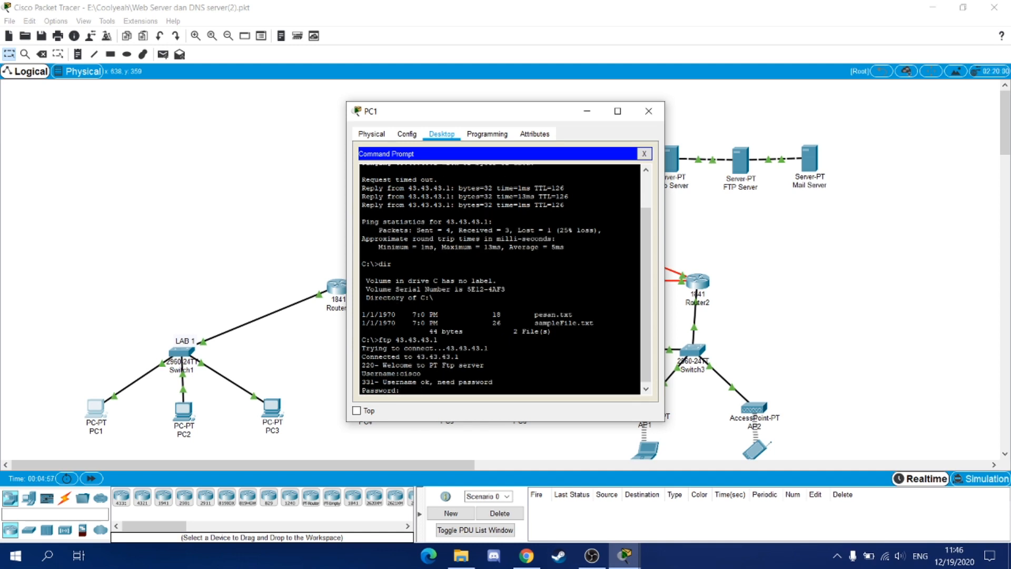
{"action": "key", "text": "Return"}
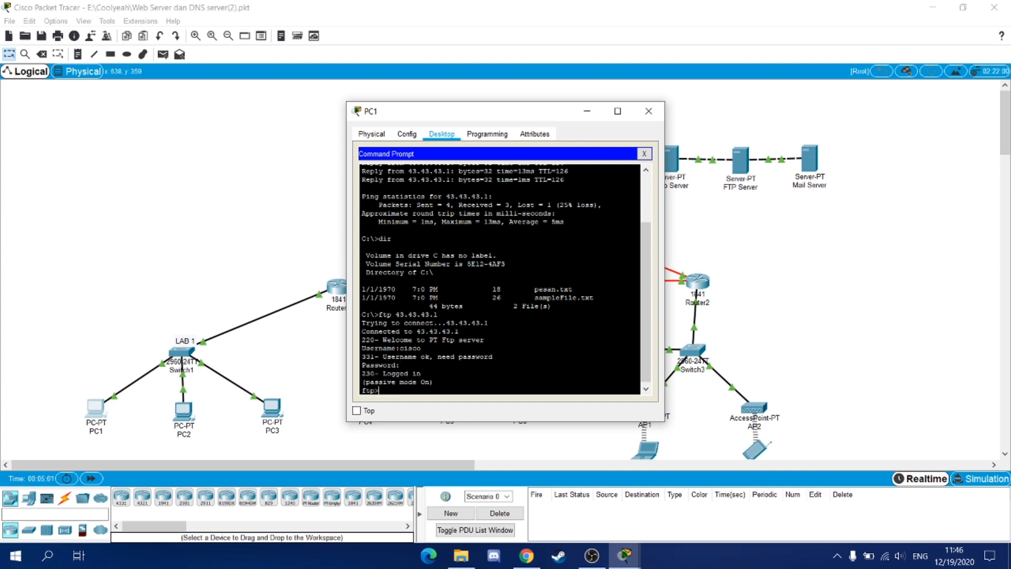
{"action": "type", "text": "put pesan.txt"}
{"action": "key", "text": "Return"}
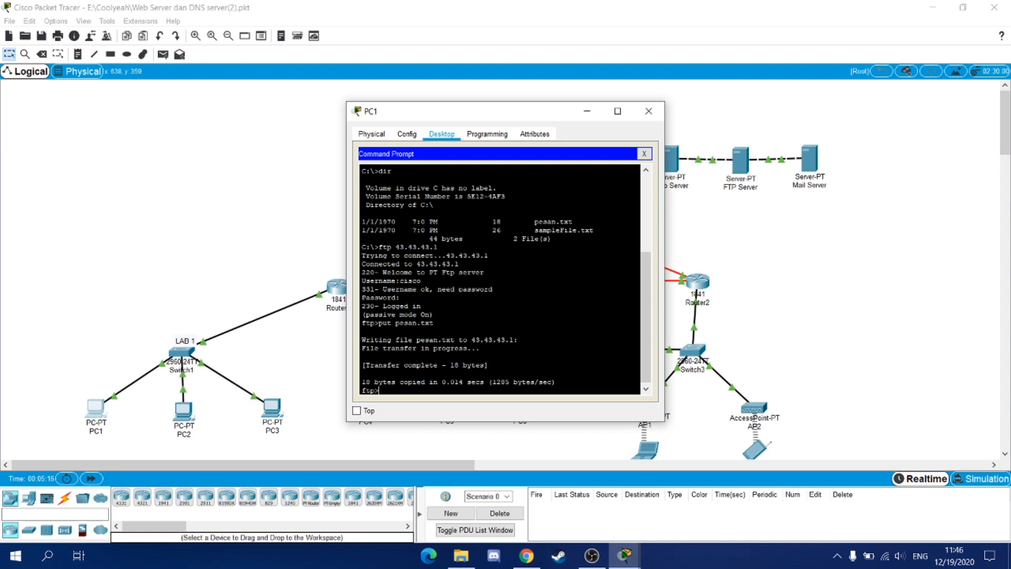
- Close PC1 and run ftp 43.43.43.1 from Laptop1's command prompt
{"action": "left_click", "coordinate": [649, 111]}
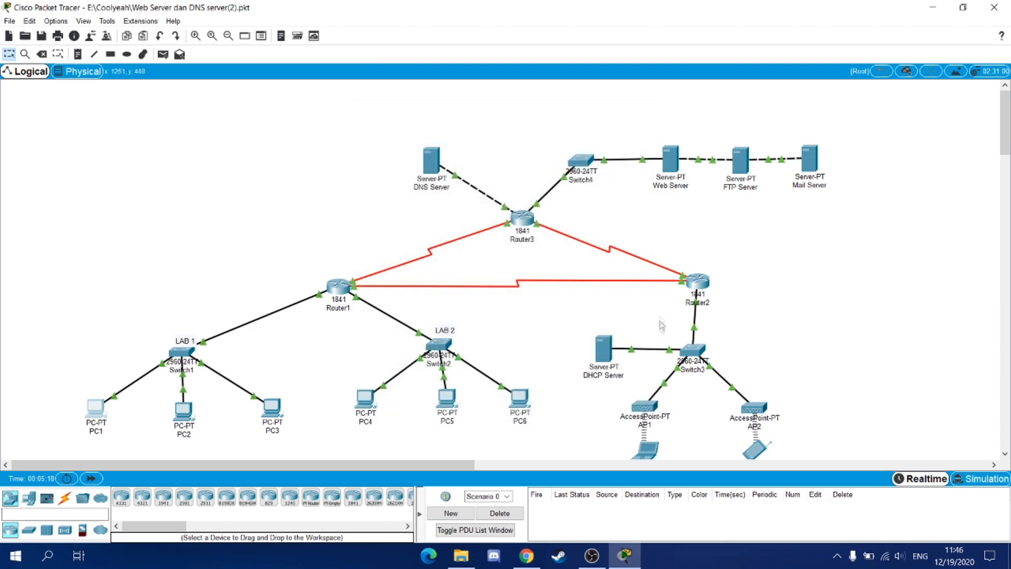
{"action": "scroll", "coordinate": [657, 376], "scroll_direction": "down", "scroll_amount": 2}
{"action": "scroll", "coordinate": [657, 376], "scroll_direction": "down", "scroll_amount": 2}
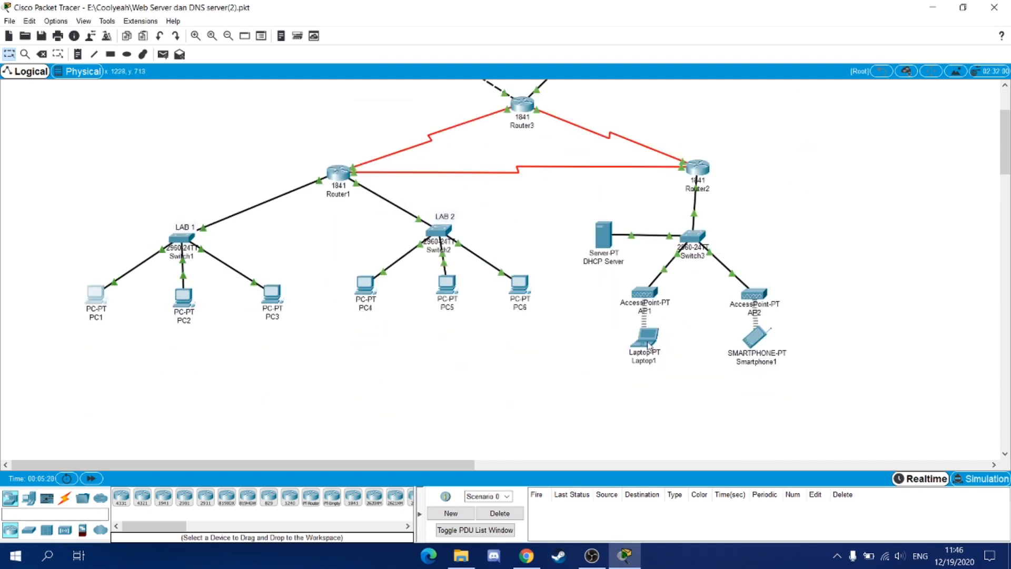
{"action": "left_click", "coordinate": [648, 337]}
{"action": "scroll", "coordinate": [734, 245], "scroll_direction": "up", "scroll_amount": 4}
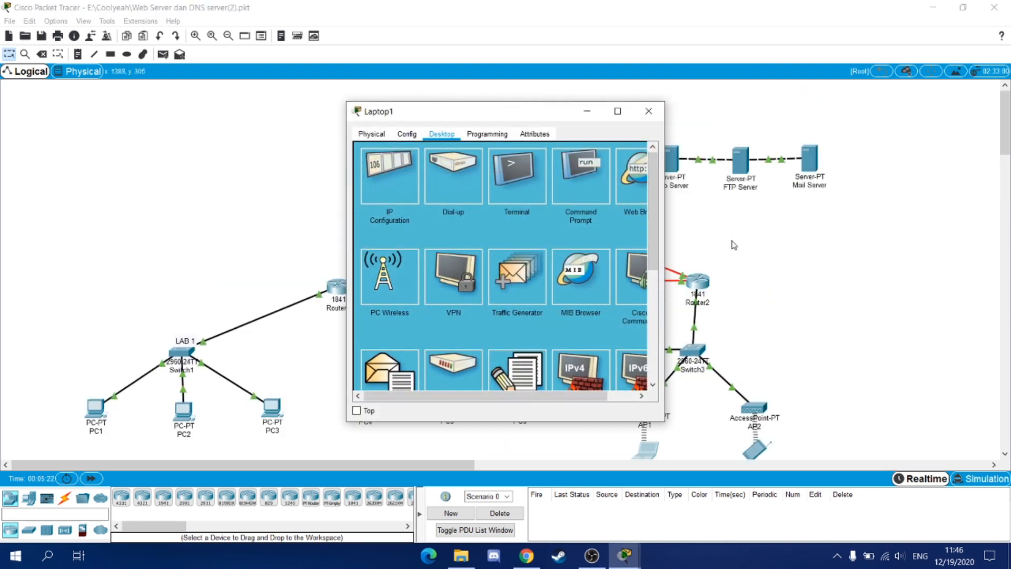
{"action": "left_click", "coordinate": [577, 172]}
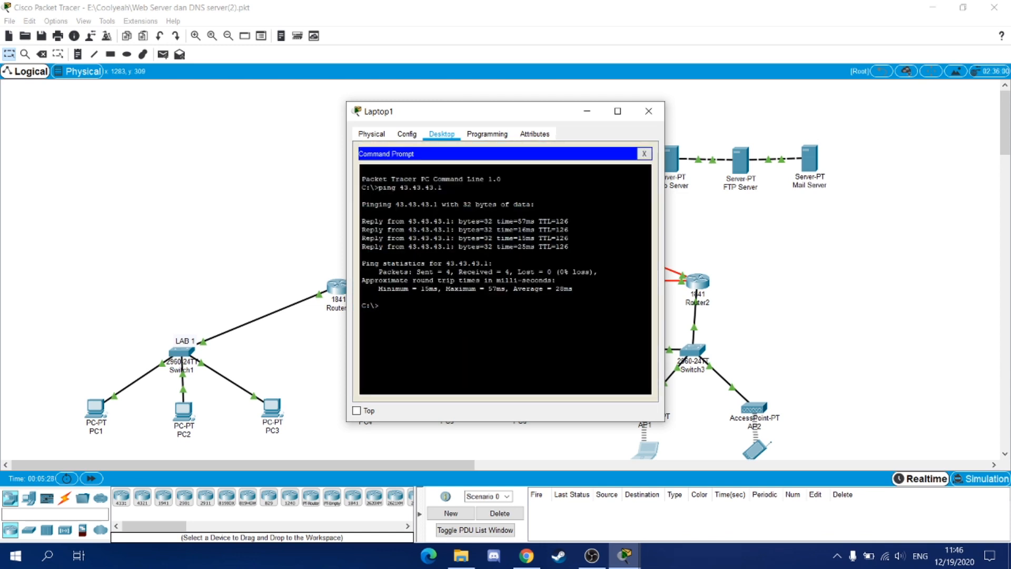
{"action": "type", "text": "ftp 43.43.43.1"}
{"action": "key", "text": "Return"}
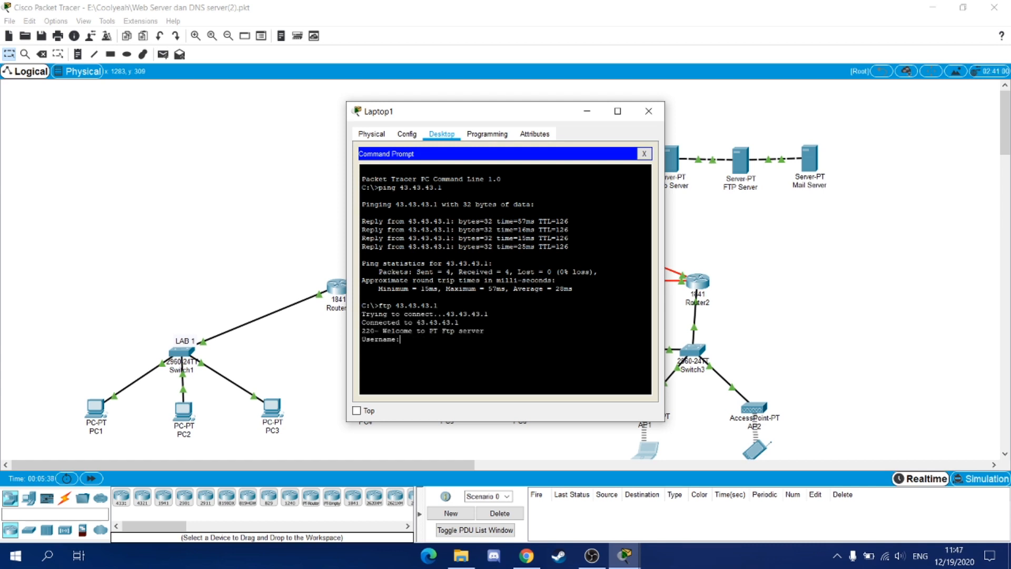
- Log Laptop1 into the FTP server with the FTP username and password, get pesan.txt, and close the prompt
{"action": "type", "text": "cisco"}
{"action": "key", "text": "Return"}
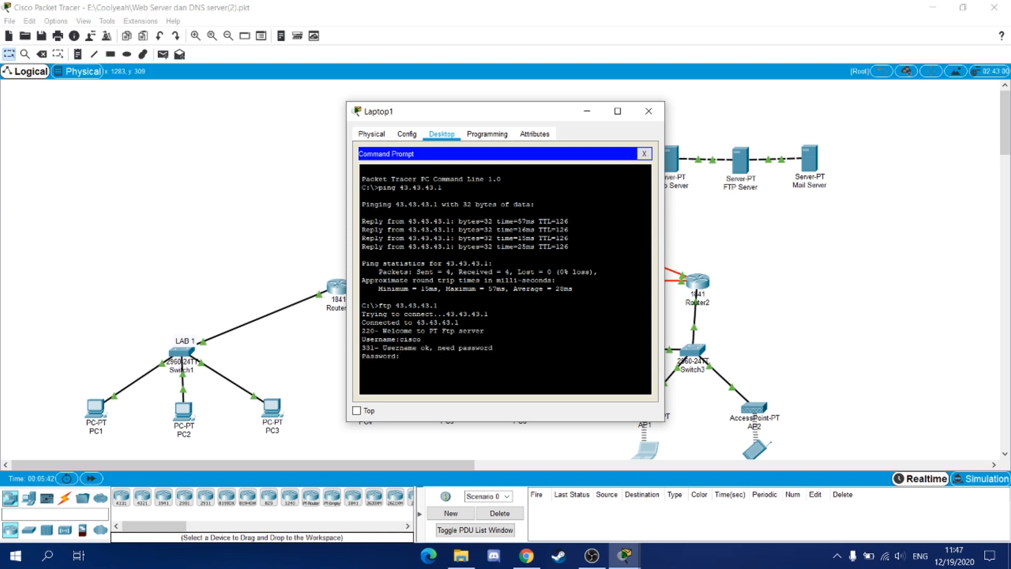
{"action": "key", "text": "Return"}
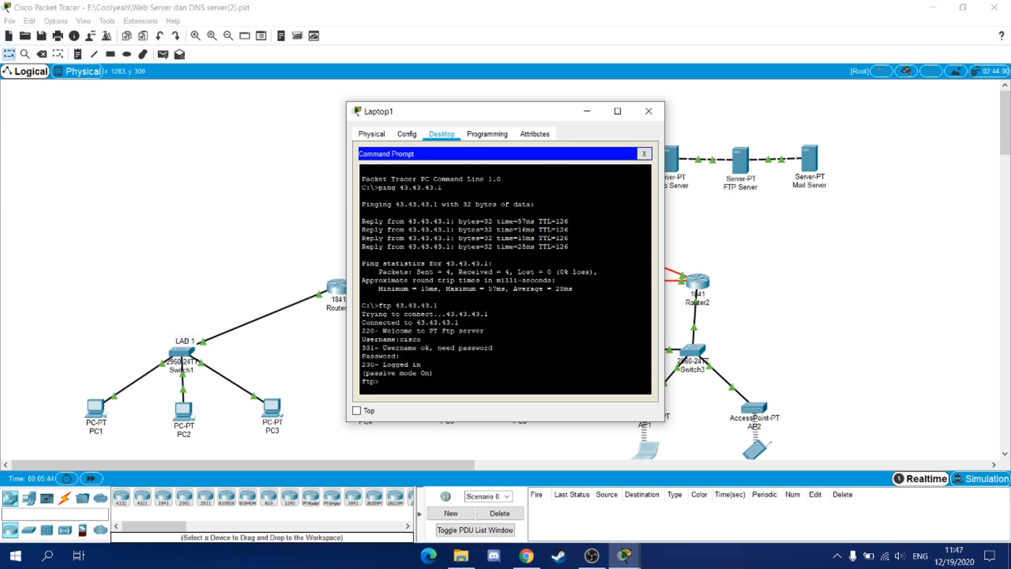
{"action": "type", "text": "get pesan "}
{"action": "type", "text": "txt"}
{"action": "key", "text": "Return"}
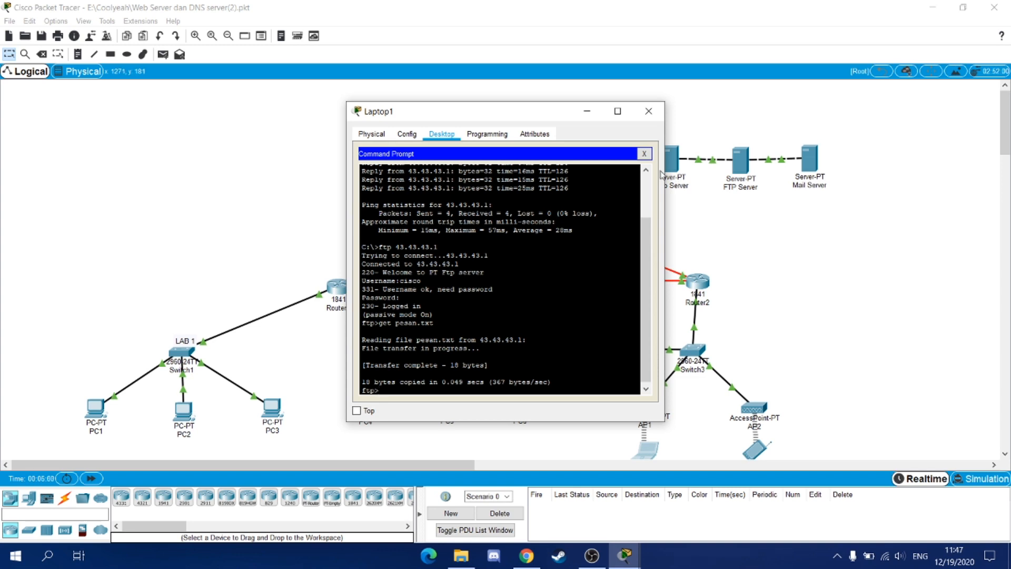
{"action": "left_click", "coordinate": [644, 155]}
- Open pesan.txt in Laptop1's Text Editor to read 'Ini pesan dari PC1', then close Laptop1
{"action": "scroll", "coordinate": [516, 269], "scroll_direction": "down", "scroll_amount": 4}
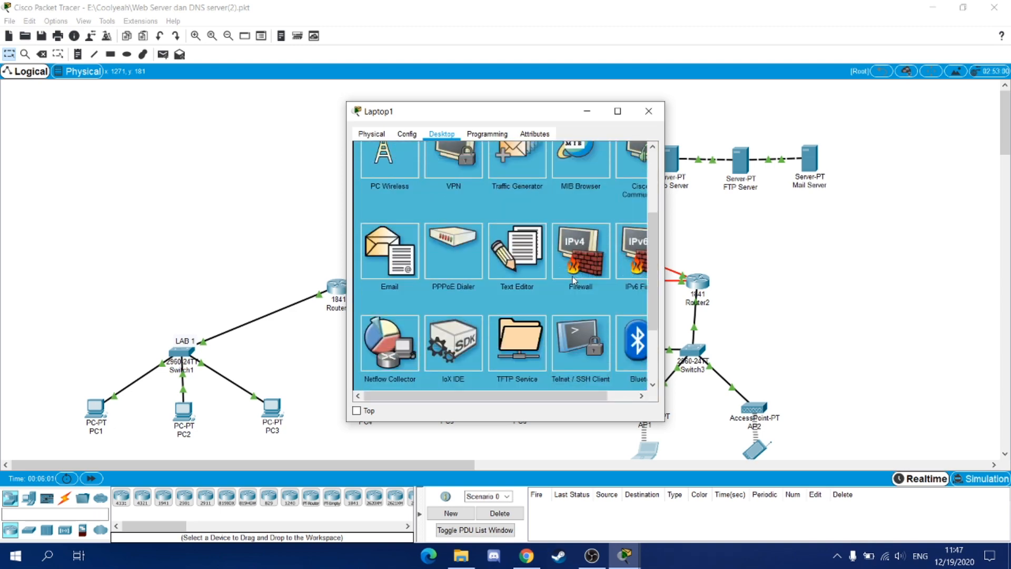
{"action": "left_click", "coordinate": [517, 266]}
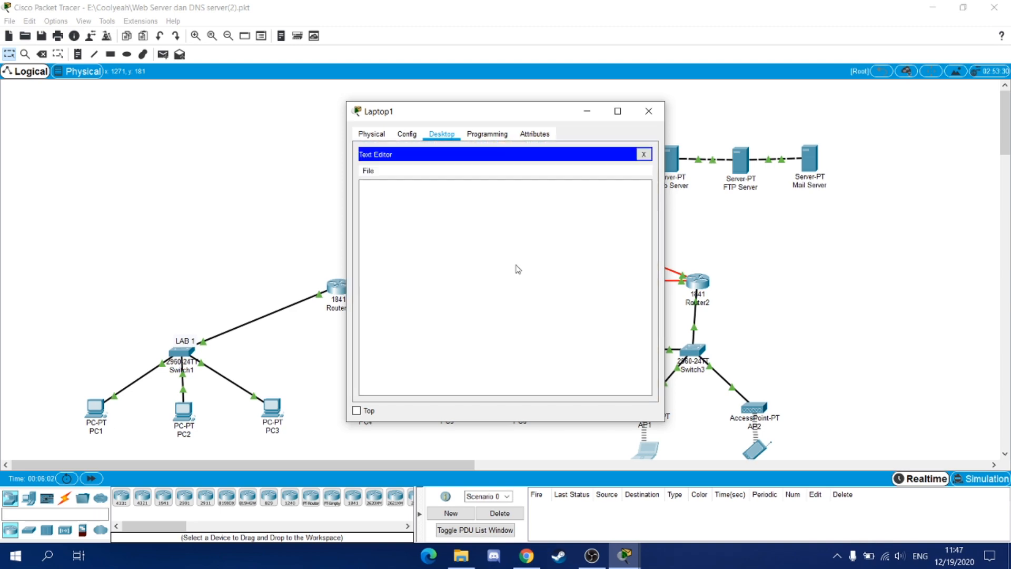
{"action": "left_click", "coordinate": [370, 172]}
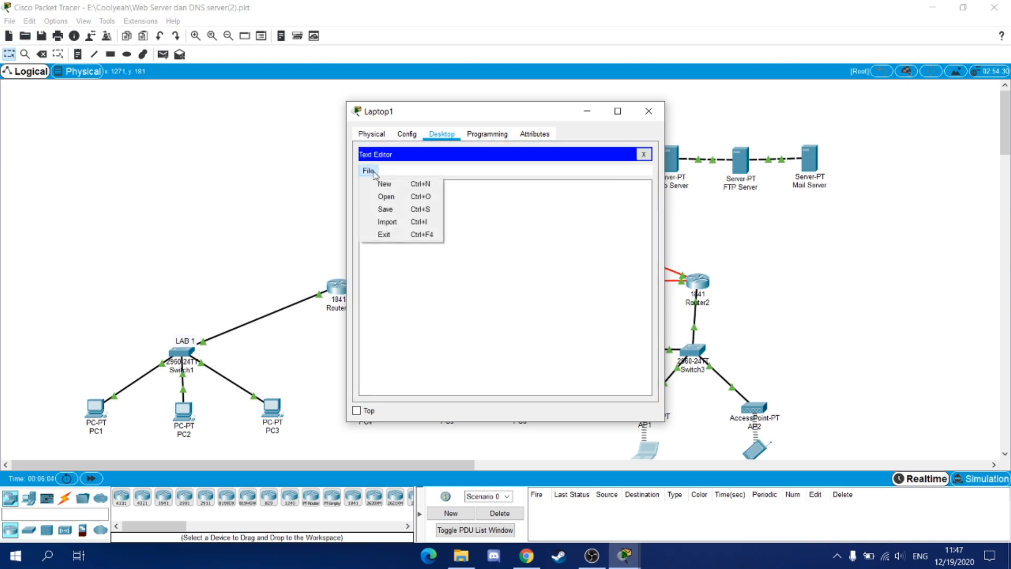
{"action": "left_click", "coordinate": [389, 195]}
{"action": "left_click", "coordinate": [469, 249]}
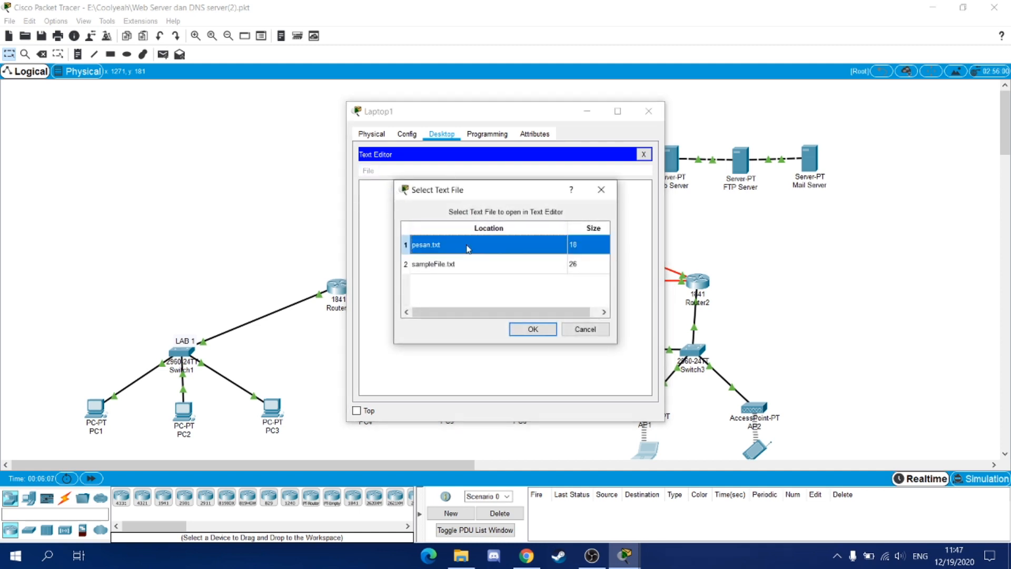
{"action": "left_click", "coordinate": [551, 330]}
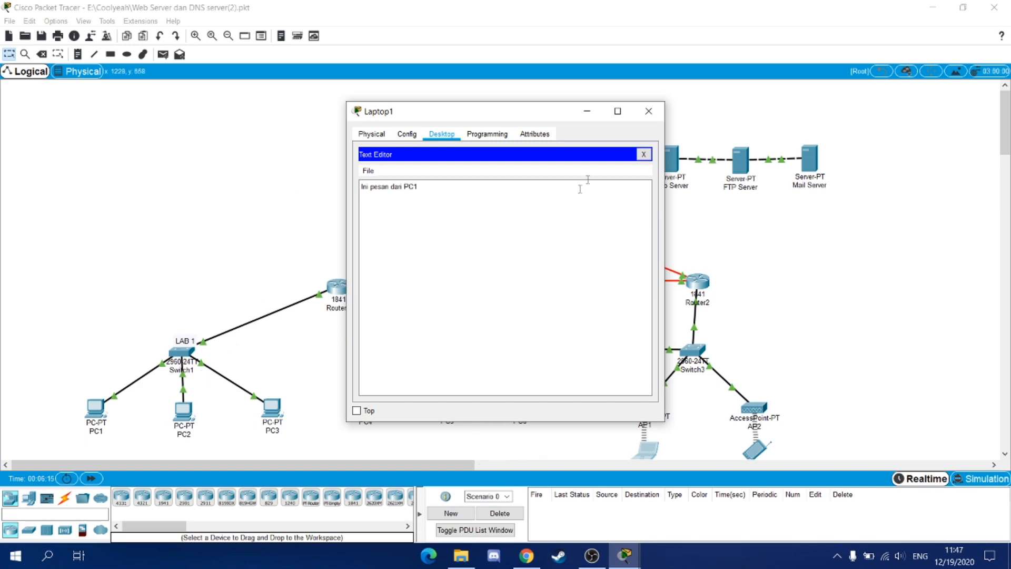
{"action": "left_click", "coordinate": [645, 113]}
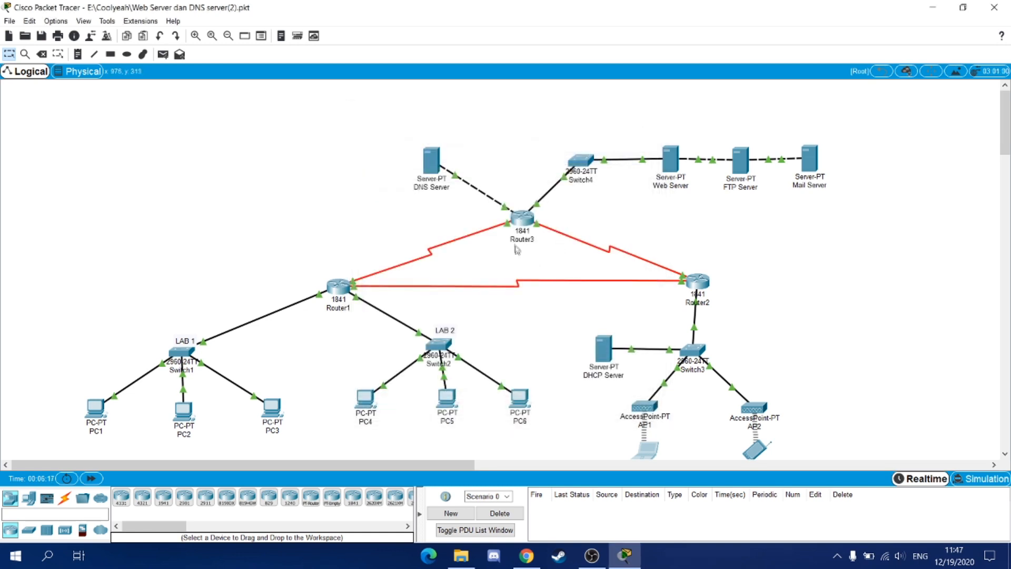
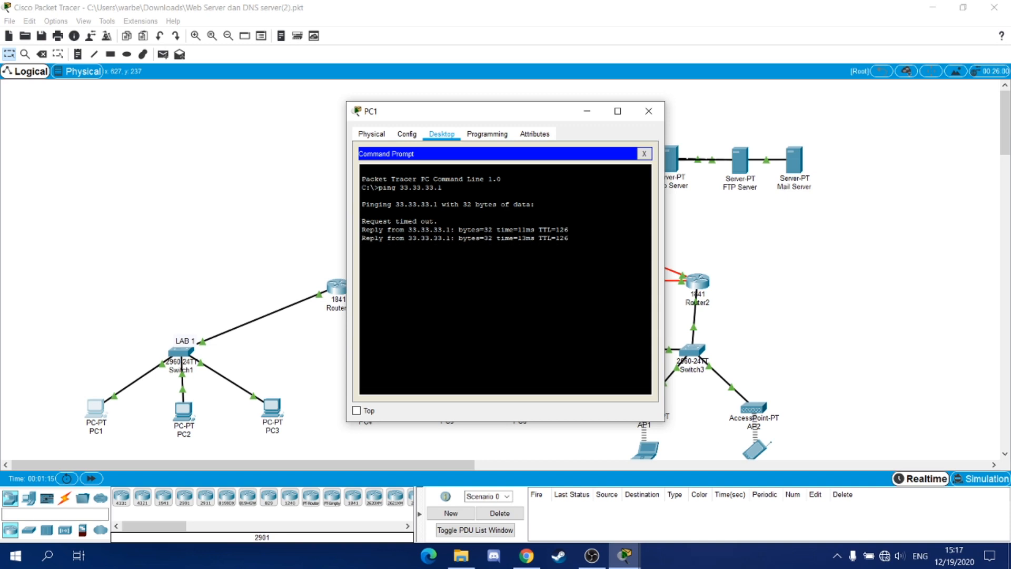
- Ping 43.43.43.4 from PC1's command prompt, then close PC1
{"action": "type", "text": "ing 43.43.43.4"}
{"action": "key", "text": "Return"}
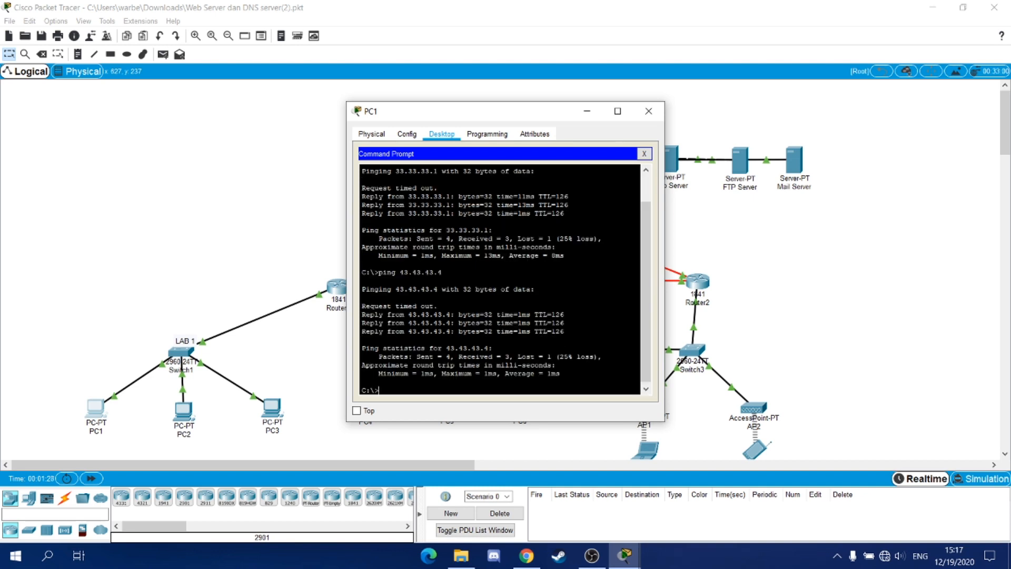
{"action": "left_click", "coordinate": [649, 111]}
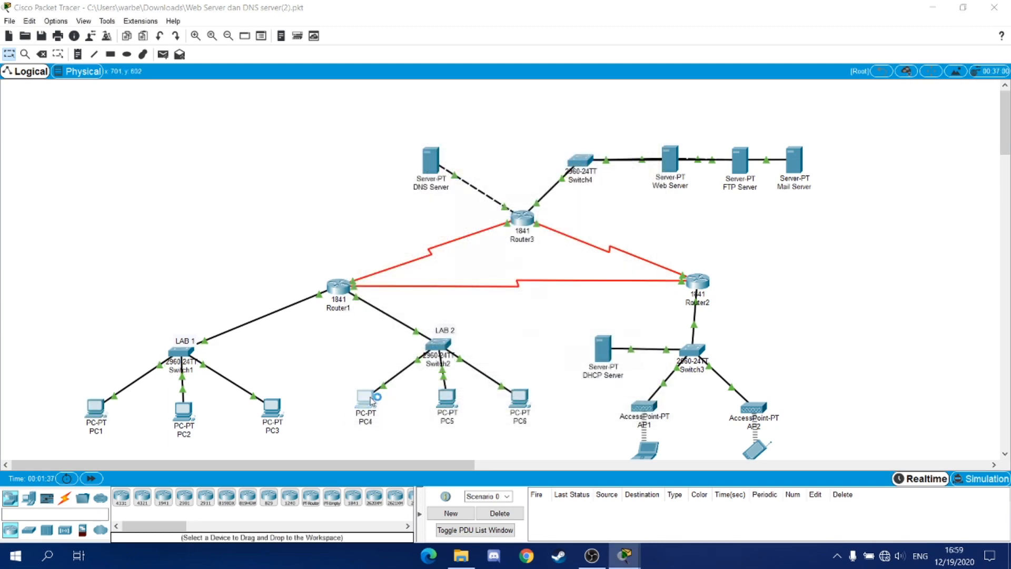
- From PC4's command prompt, ping 33.33.33.1 and 43.43.43.4 with replies, then close PC4
{"action": "left_click", "coordinate": [363, 398]}
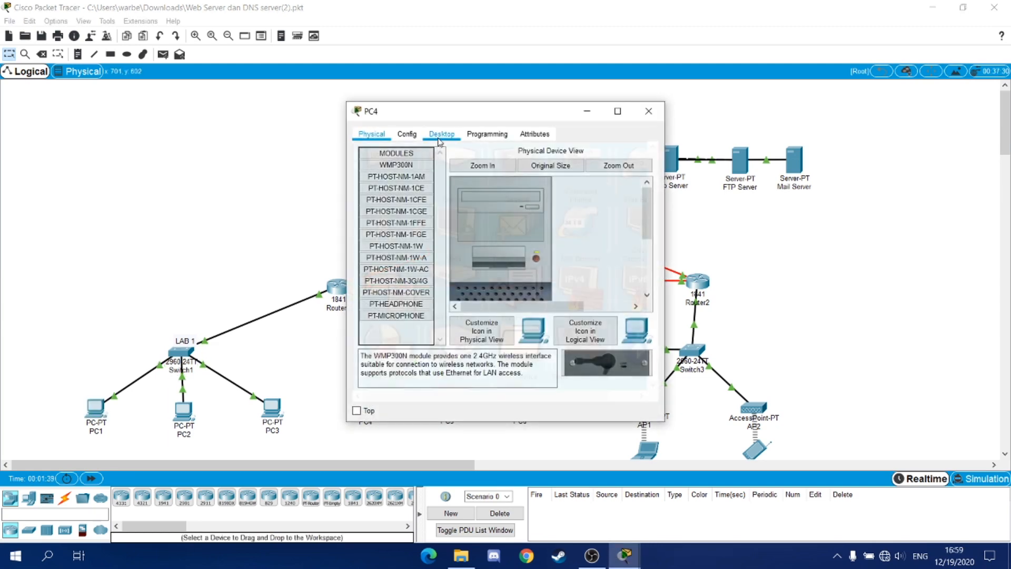
{"action": "left_click", "coordinate": [439, 138]}
{"action": "left_click", "coordinate": [573, 163]}
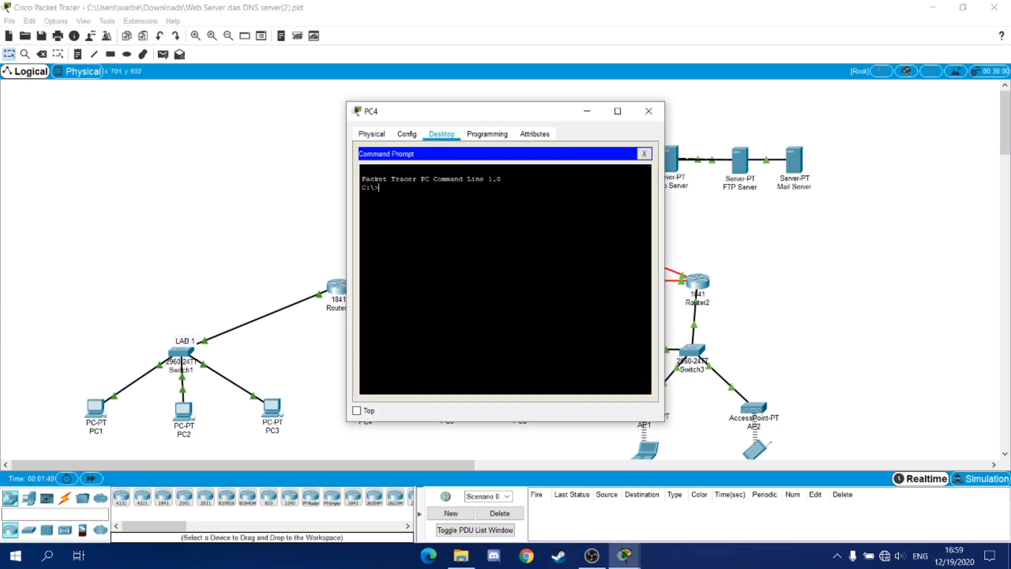
{"action": "type", "text": "ping 33.33.33.1"}
{"action": "key", "text": "Return"}
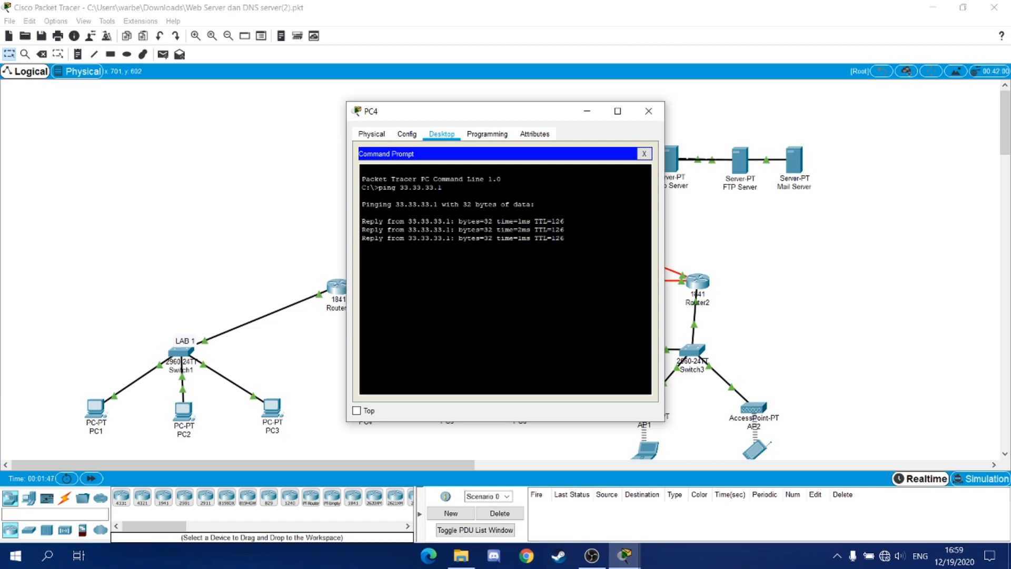
{"action": "type", "text": "ping 43.43.43"}
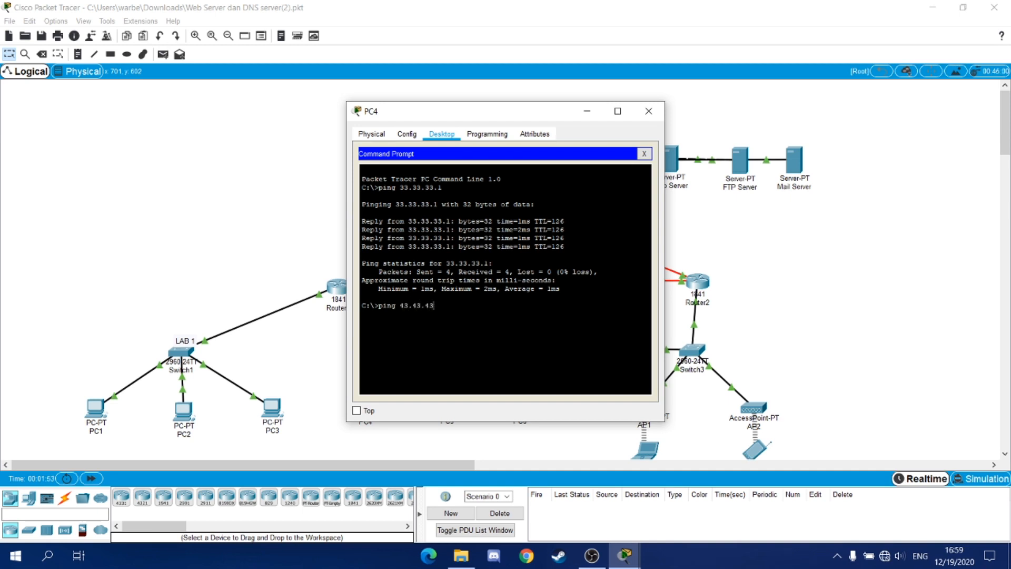
{"action": "type", "text": ".4"}
{"action": "key", "text": "Return"}
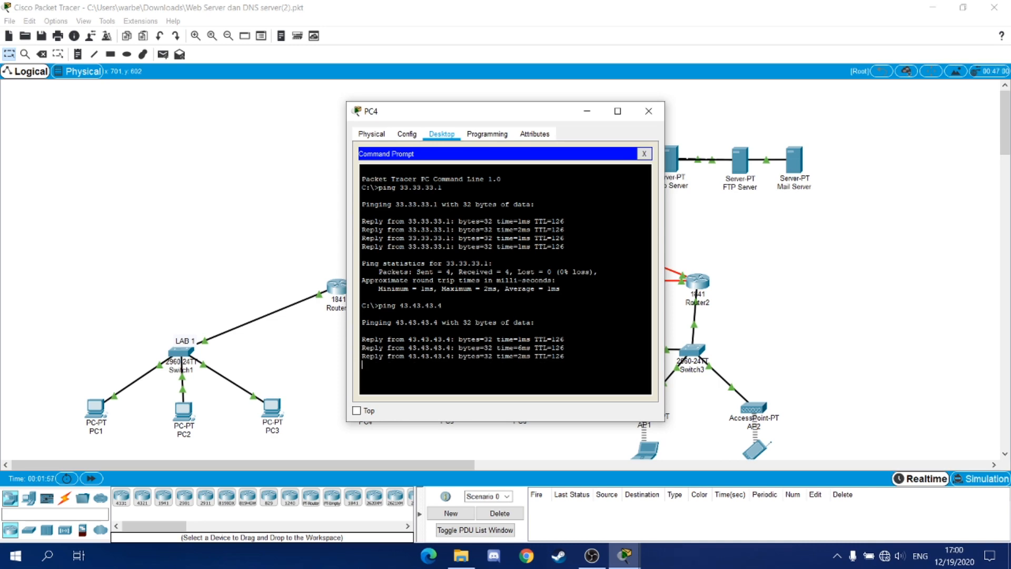
{"action": "left_click", "coordinate": [648, 110]}
{"action": "scroll", "coordinate": [676, 255], "scroll_direction": "down", "scroll_amount": 1}
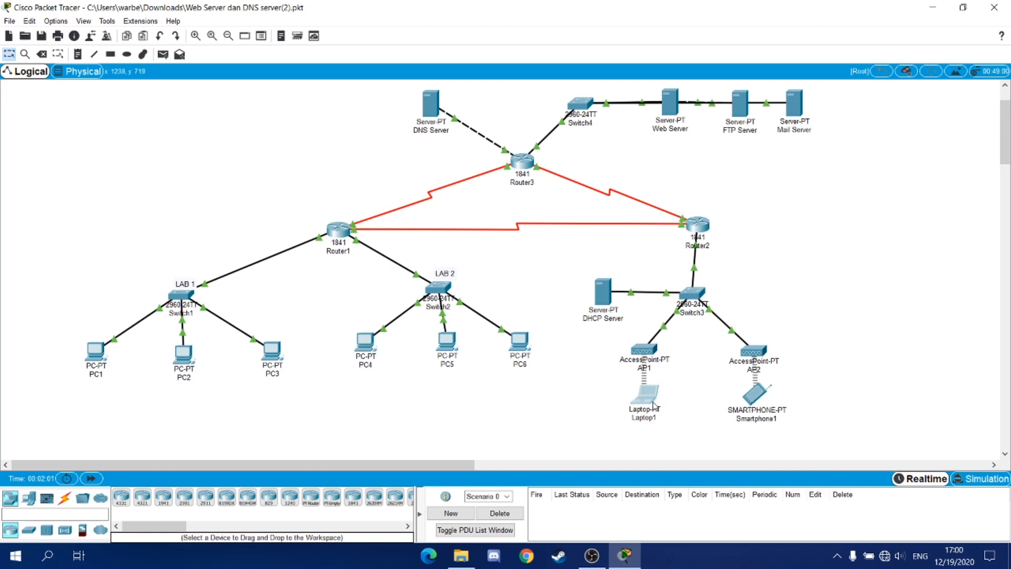
- Ping 33.33.33.1 and 43.43.43.4 from Laptop1's command prompt with 0% loss, then open Smartphone1
{"action": "left_click", "coordinate": [645, 394]}
{"action": "left_click", "coordinate": [441, 134]}
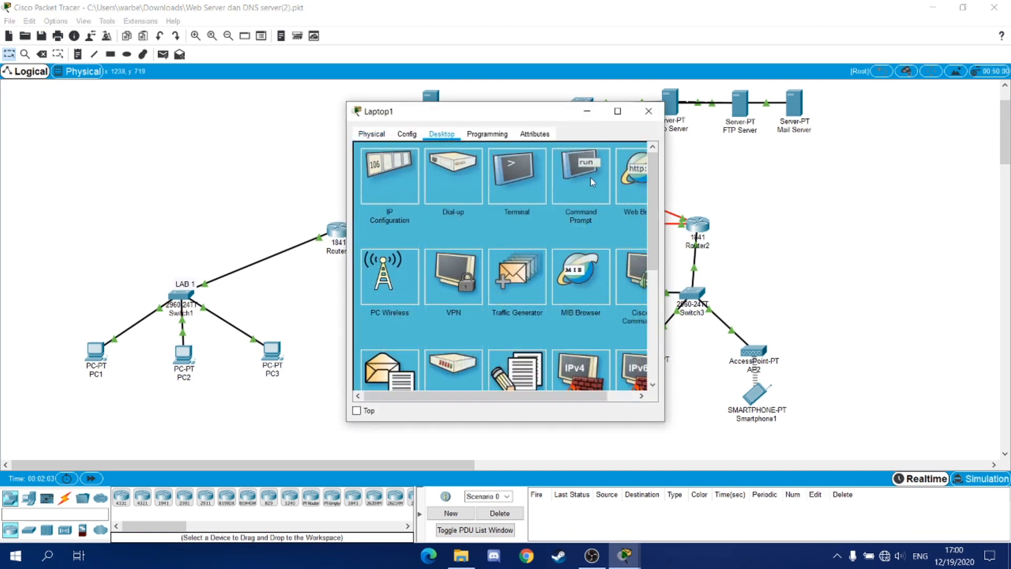
{"action": "left_click", "coordinate": [589, 178]}
{"action": "type", "text": "pi"}
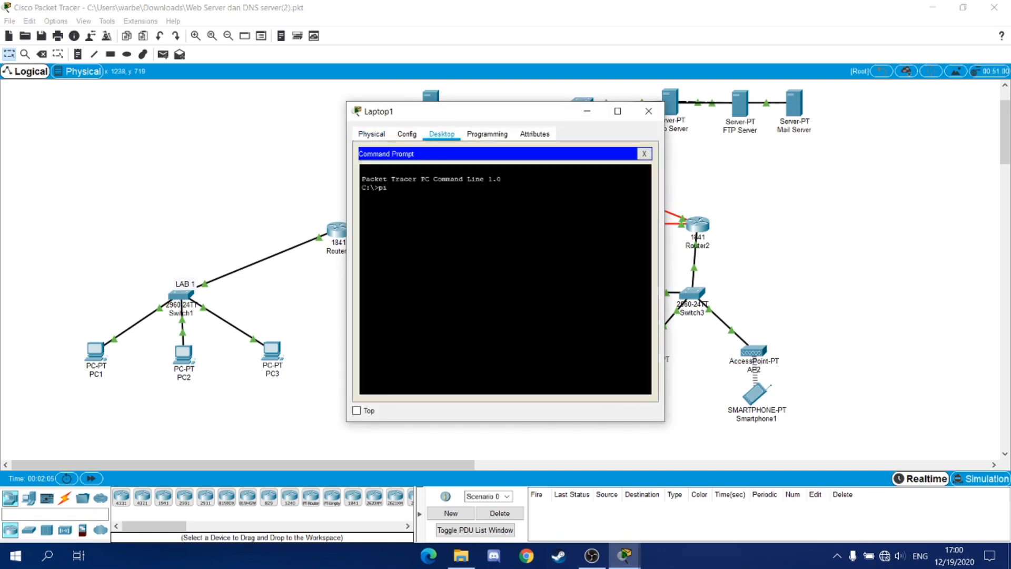
{"action": "type", "text": "ng 33.33.33.1"}
{"action": "key", "text": "Return"}
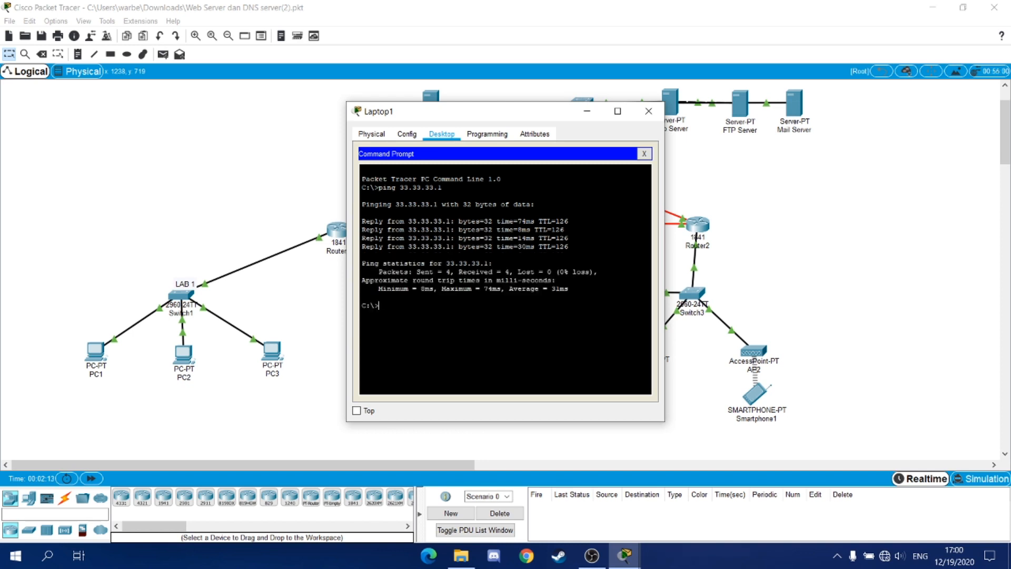
{"action": "type", "text": "ping 43.43.43.4"}
{"action": "key", "text": "Return"}
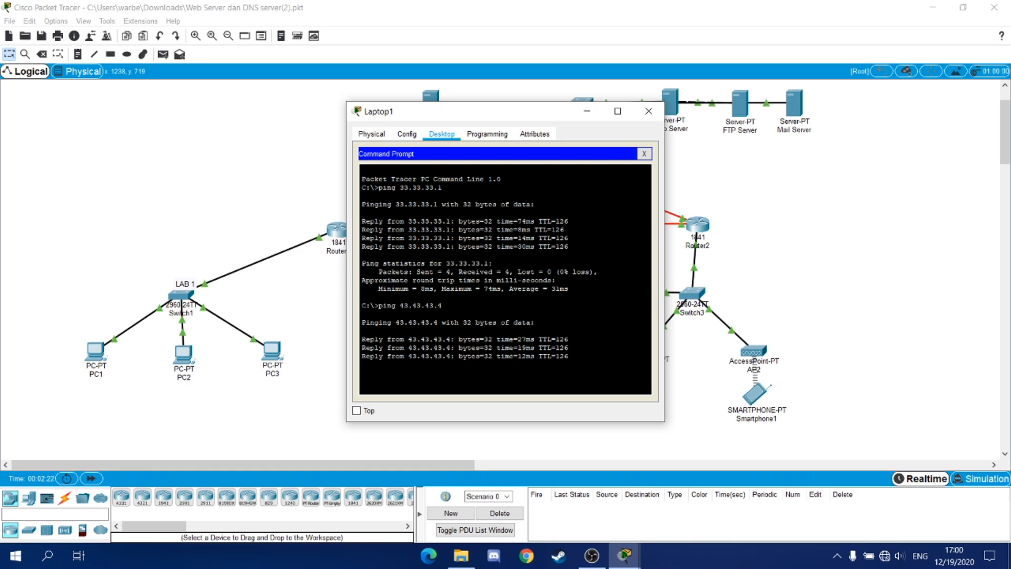
{"action": "left_click", "coordinate": [648, 111]}
{"action": "left_click", "coordinate": [755, 395]}
- Ping 33.33.33.1 and 43.43.43.4 from Smartphone1's command prompt, then close its window
{"action": "left_click", "coordinate": [441, 134]}
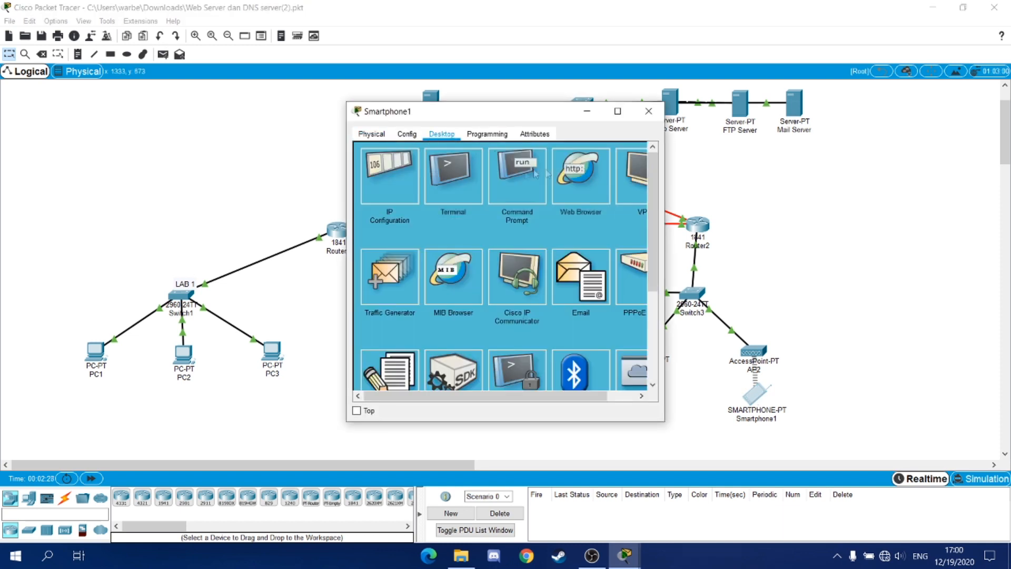
{"action": "left_click", "coordinate": [564, 170]}
{"action": "type", "text": "ping"}
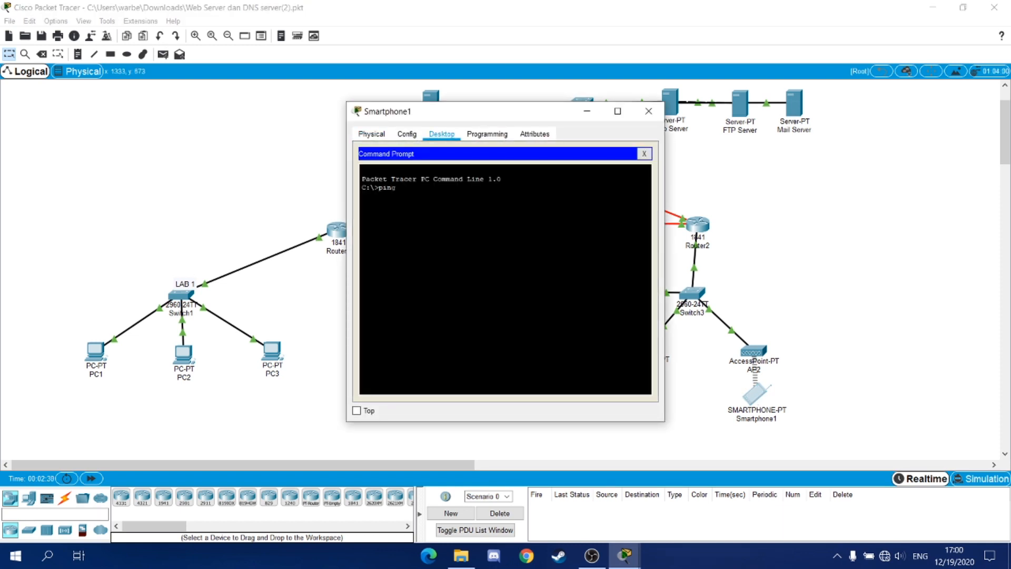
{"action": "type", "text": " 83.33.33.1"}
{"action": "key", "text": "Return"}
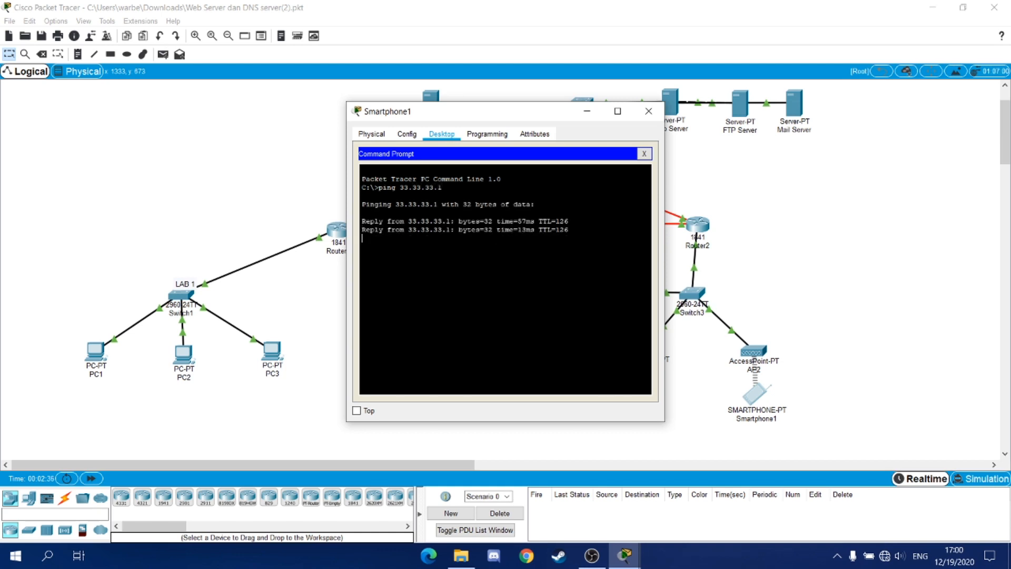
{"action": "type", "text": "p"}
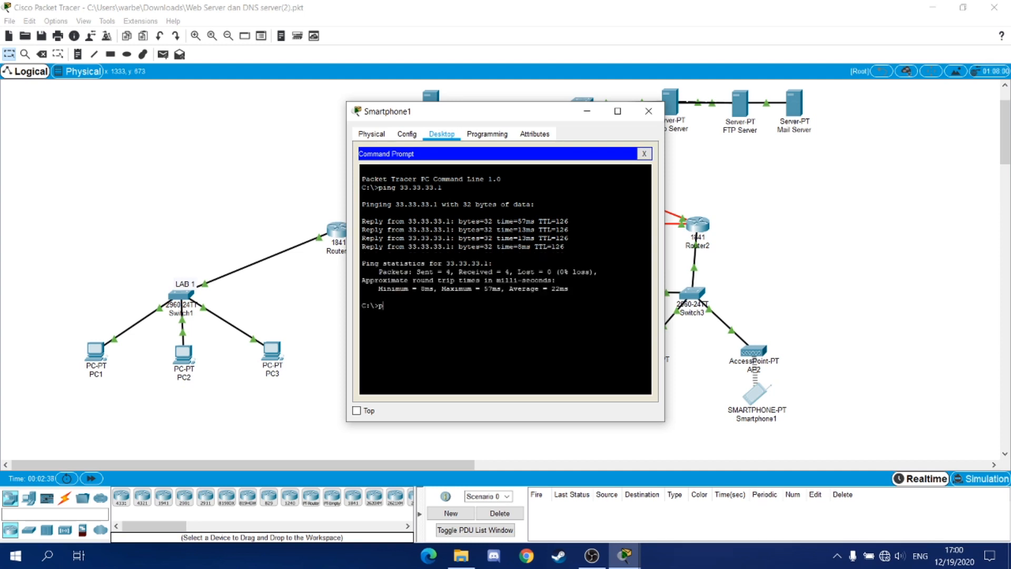
{"action": "type", "text": "ing 43.43.43.4"}
{"action": "key", "text": "Return"}
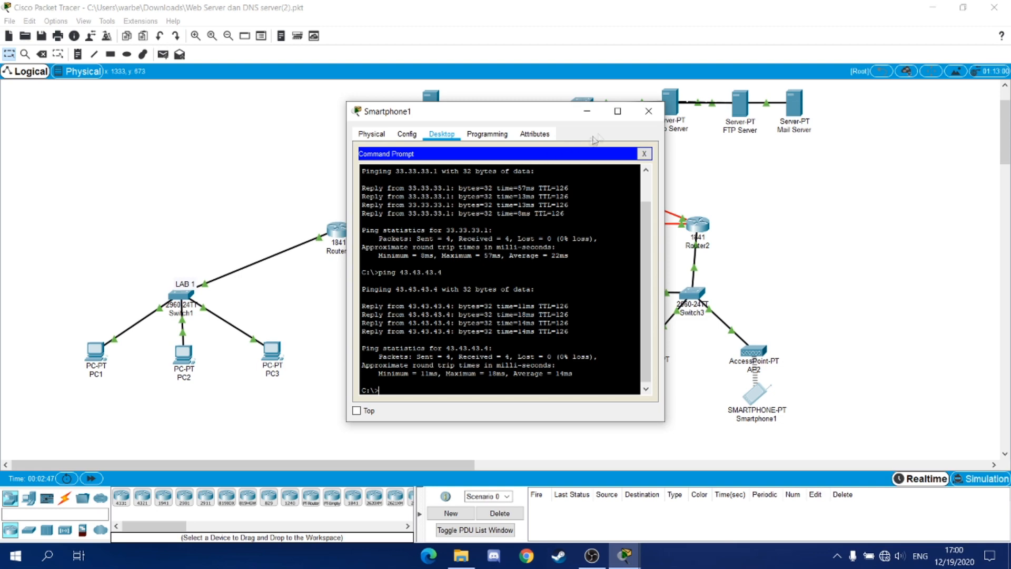
{"action": "left_click", "coordinate": [648, 111]}
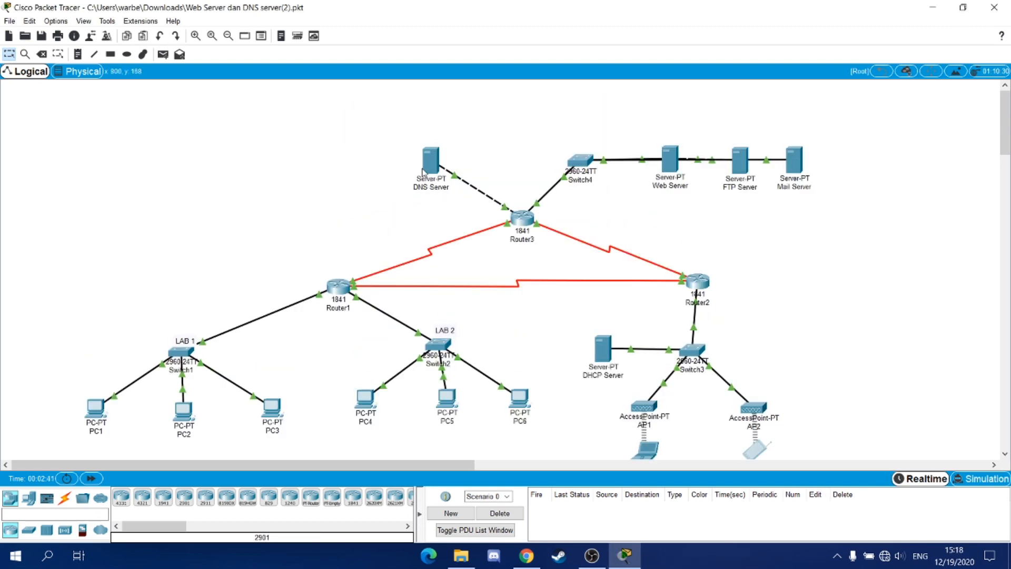
- Add and save a DNS A record mapping mailku.com to 43.43.43.4 on the DNS Server
{"action": "left_click", "coordinate": [430, 162]}
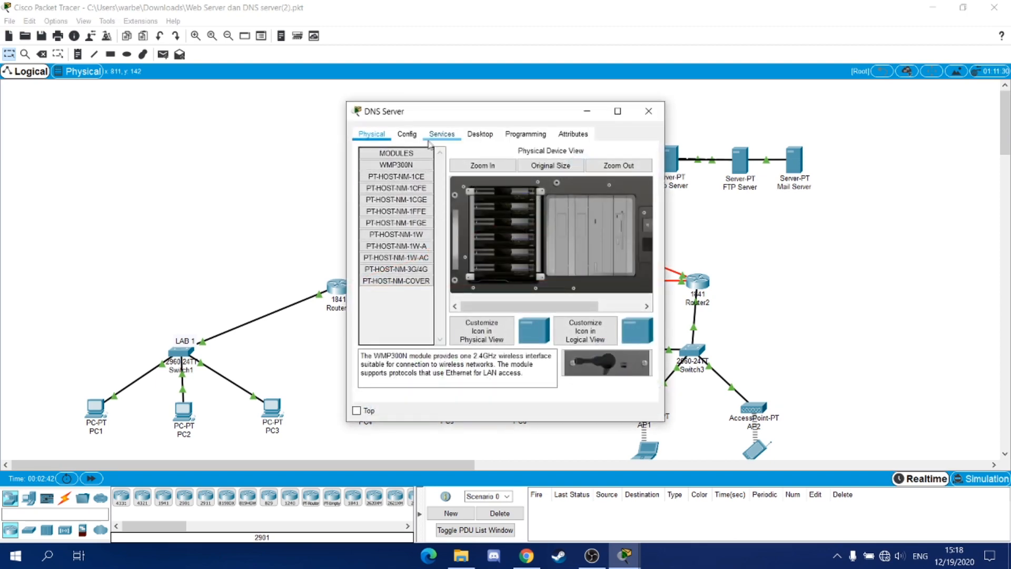
{"action": "left_click", "coordinate": [441, 133]}
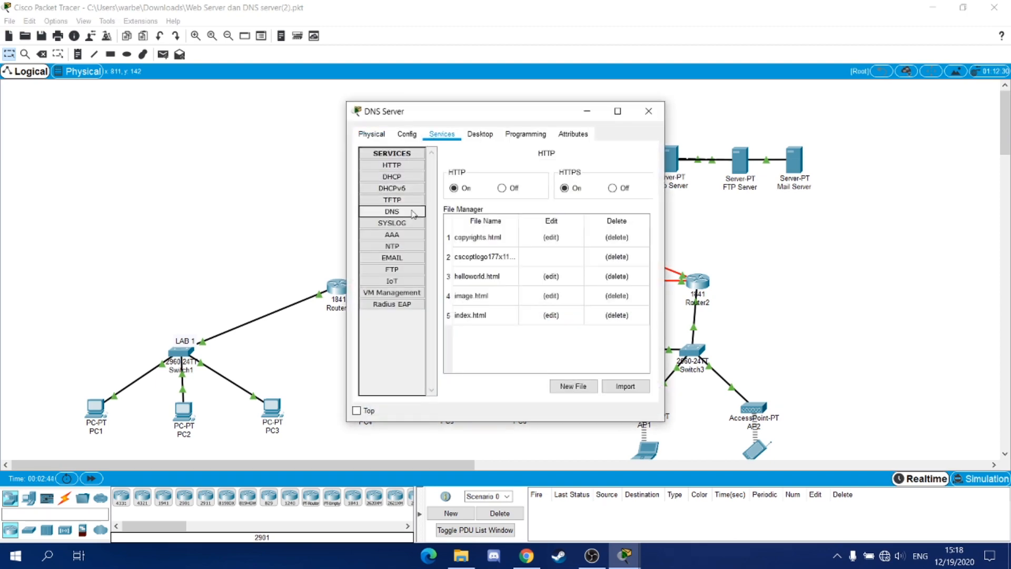
{"action": "left_click", "coordinate": [391, 211]}
{"action": "left_click", "coordinate": [487, 204]}
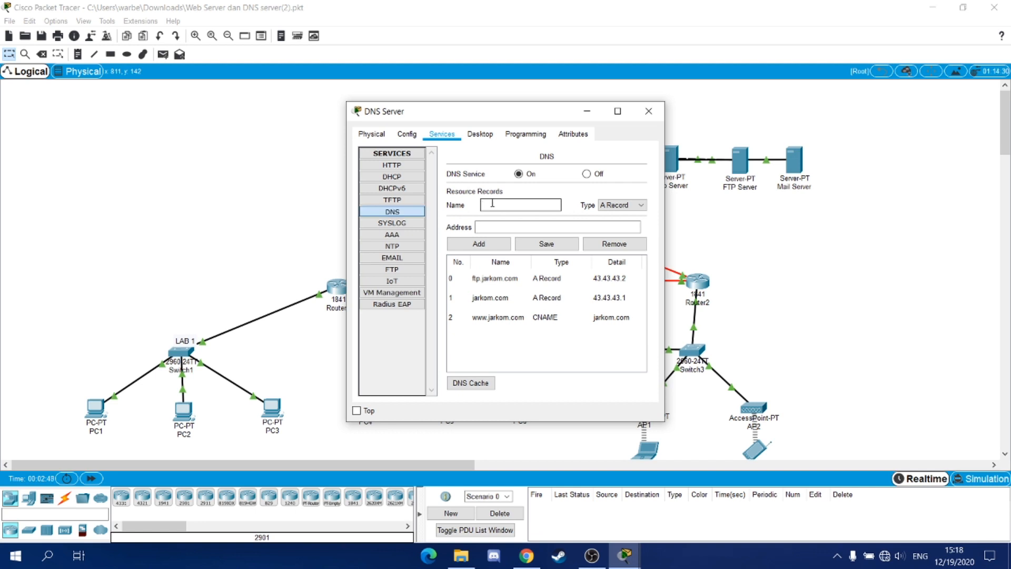
{"action": "type", "text": "mailku.com"}
{"action": "left_click", "coordinate": [548, 226]}
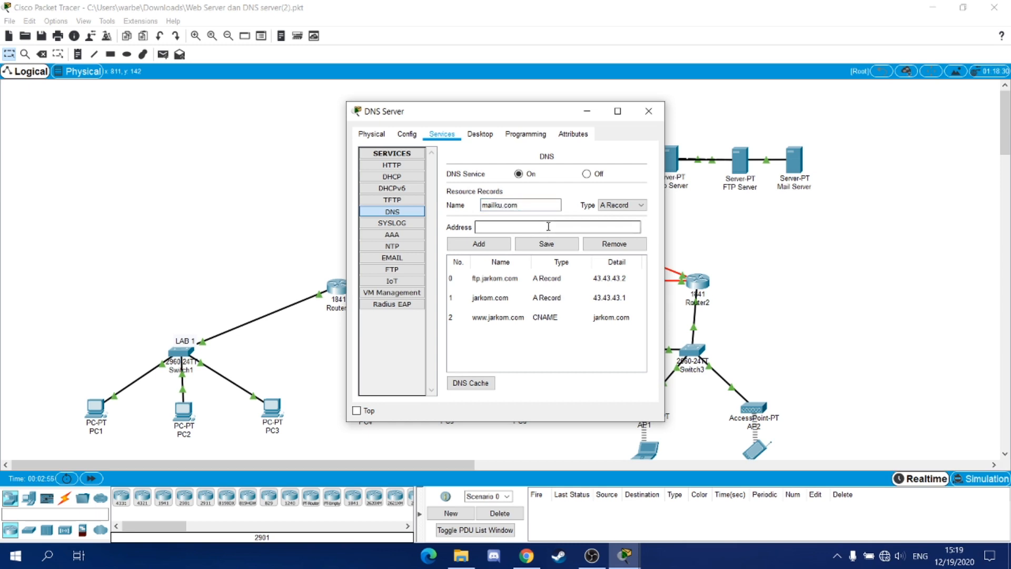
{"action": "type", "text": "43.43.43.4"}
{"action": "left_click", "coordinate": [504, 244]}
{"action": "left_click", "coordinate": [516, 317]}
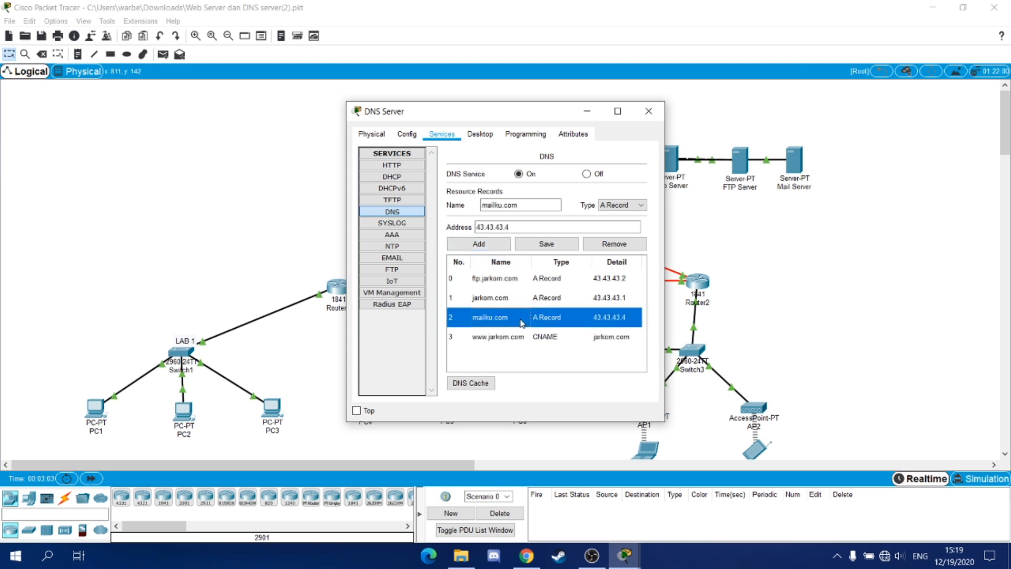
{"action": "left_click", "coordinate": [552, 245]}
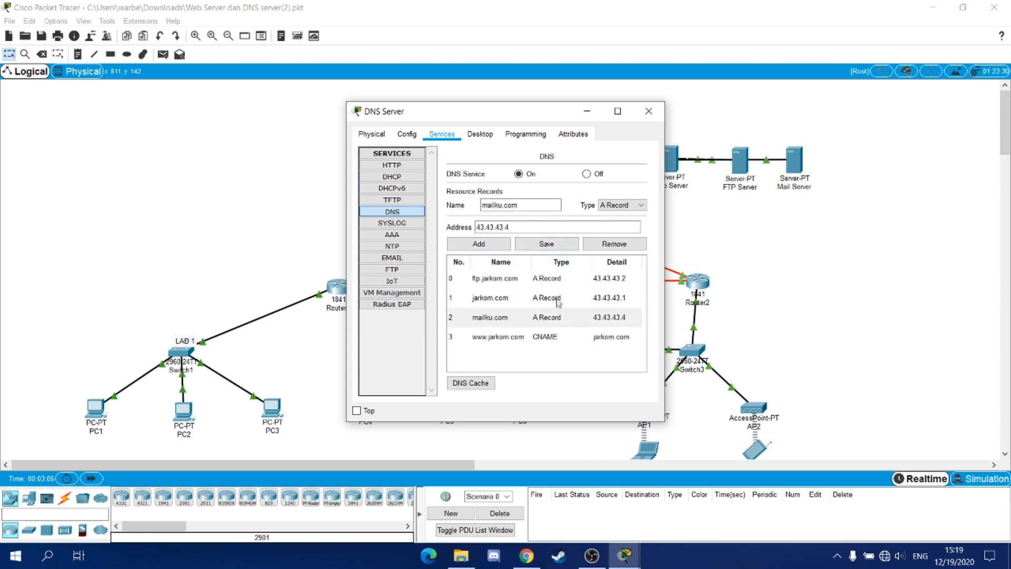
{"action": "left_click", "coordinate": [648, 109]}
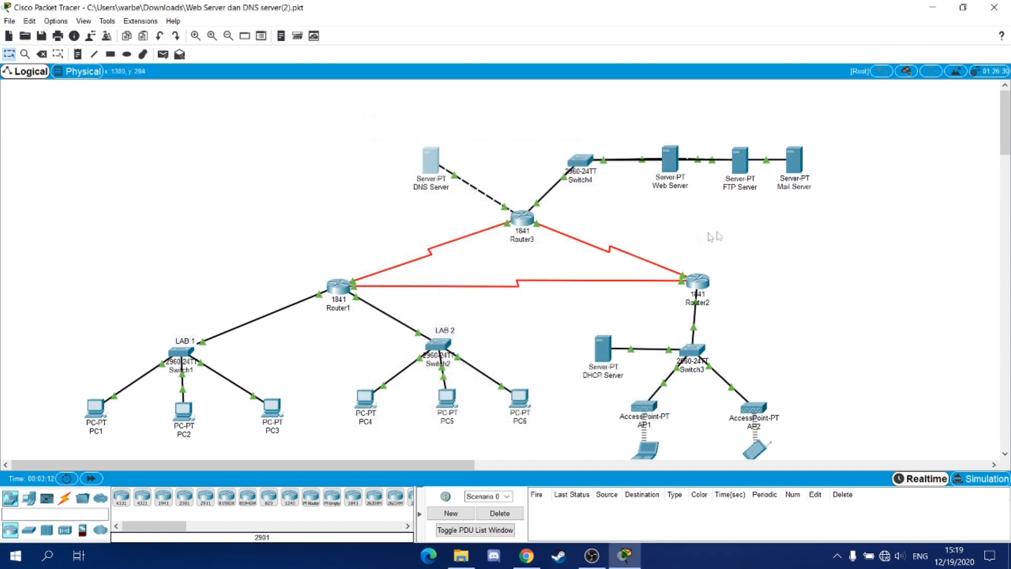
{"action": "left_click", "coordinate": [790, 167]}
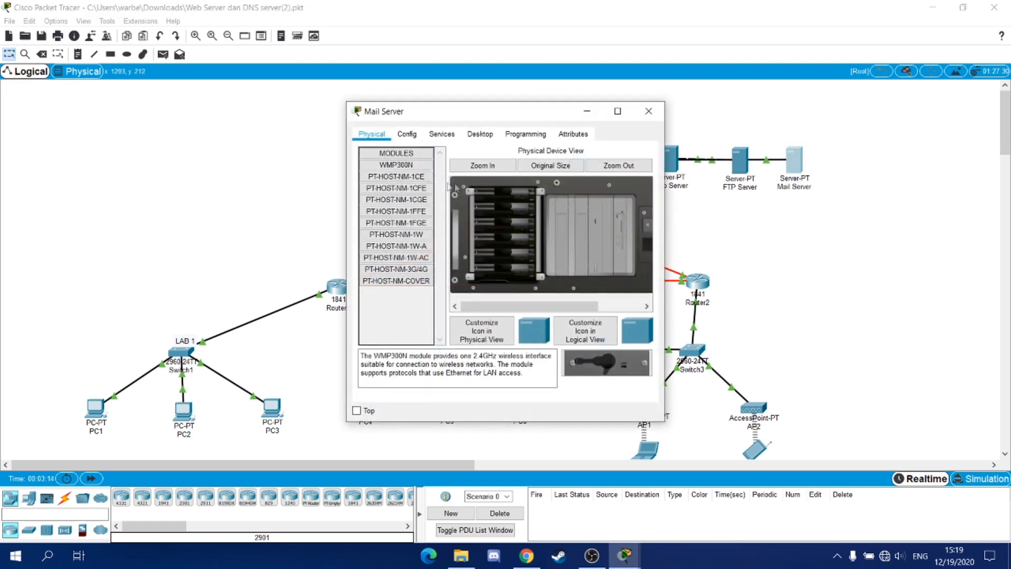
{"action": "left_click", "coordinate": [437, 140]}
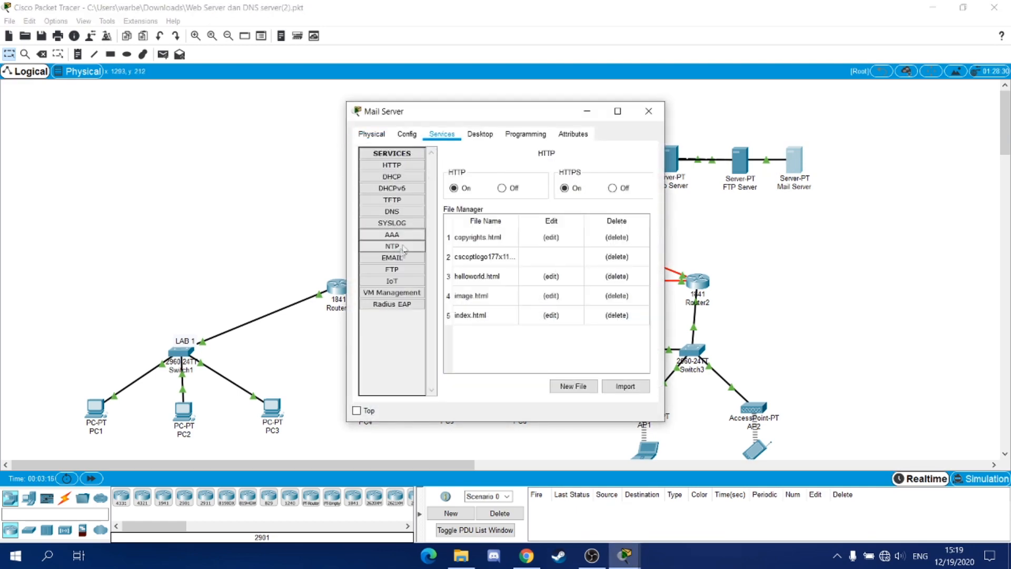
{"action": "left_click", "coordinate": [392, 258]}
{"action": "left_click", "coordinate": [519, 212]}
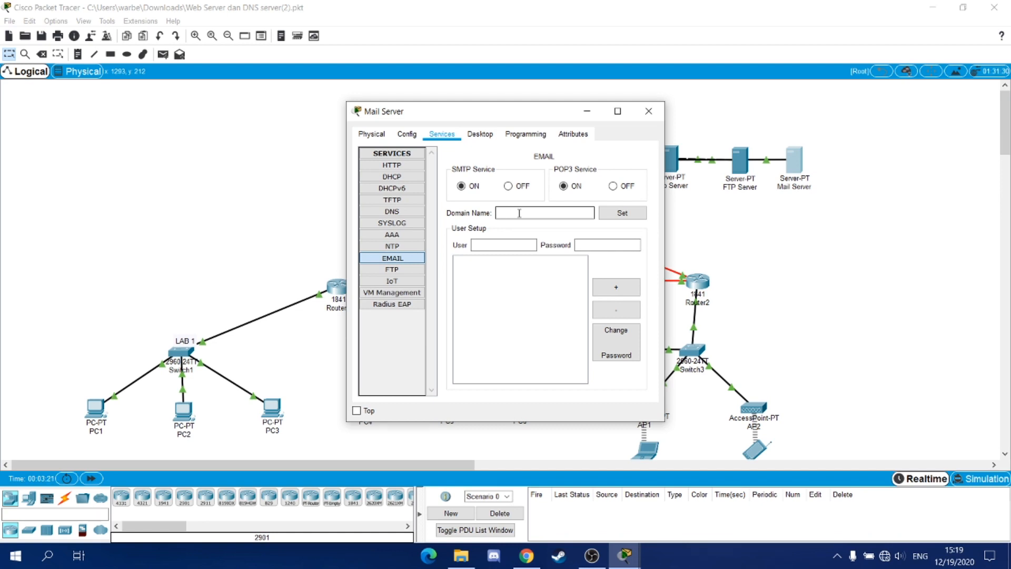
{"action": "type", "text": "mailku.com"}
{"action": "left_click", "coordinate": [610, 216]}
- Add the two mail user accounts with their passwords, then close the Mail Server
{"action": "left_click", "coordinate": [492, 245]}
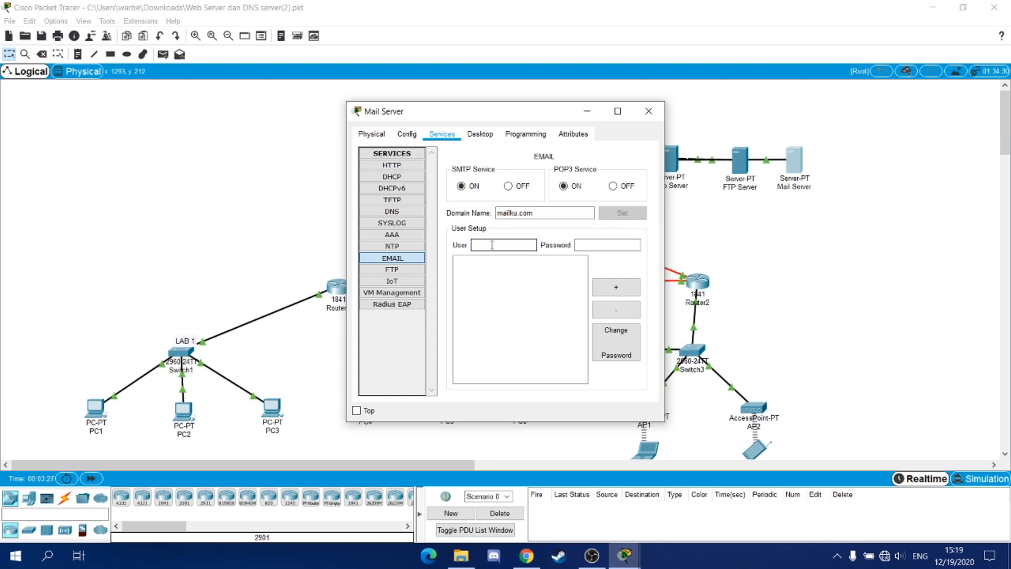
{"action": "type", "text": "user1"}
{"action": "left_click", "coordinate": [616, 245]}
{"action": "type", "text": "user1"}
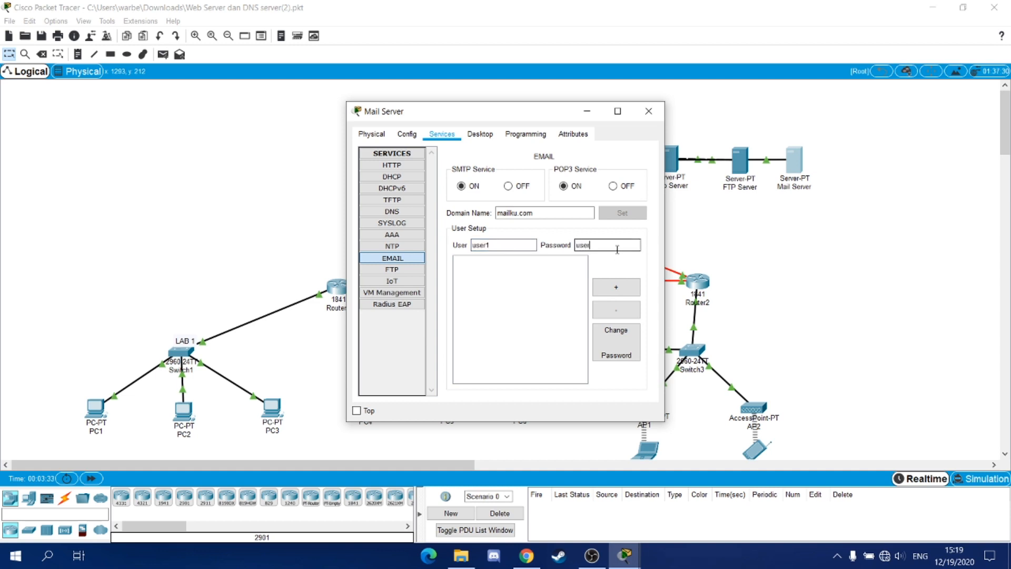
{"action": "left_click", "coordinate": [619, 288]}
{"action": "left_click", "coordinate": [493, 243]}
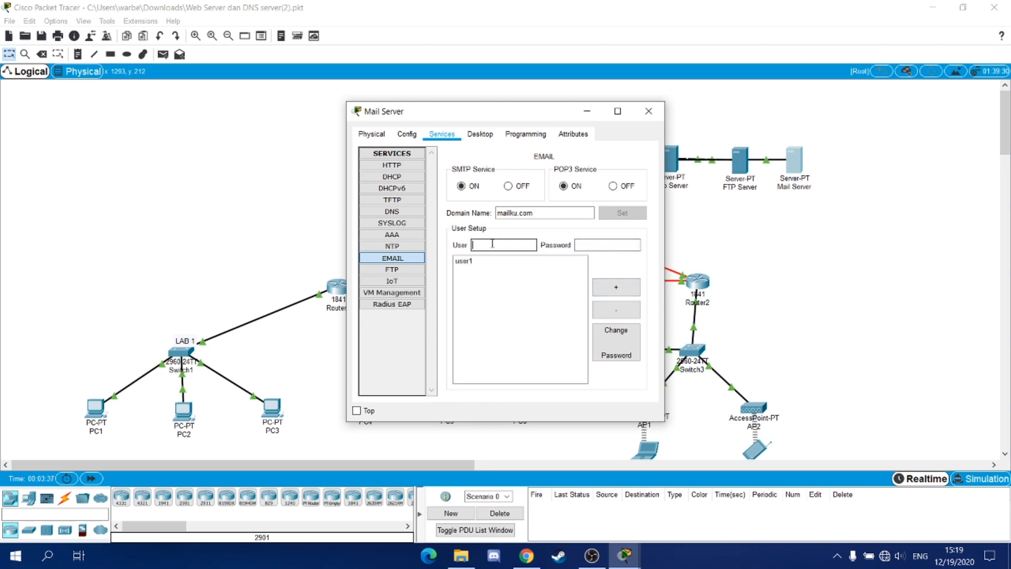
{"action": "type", "text": "user2"}
{"action": "left_click", "coordinate": [608, 249]}
{"action": "type", "text": "user2"}
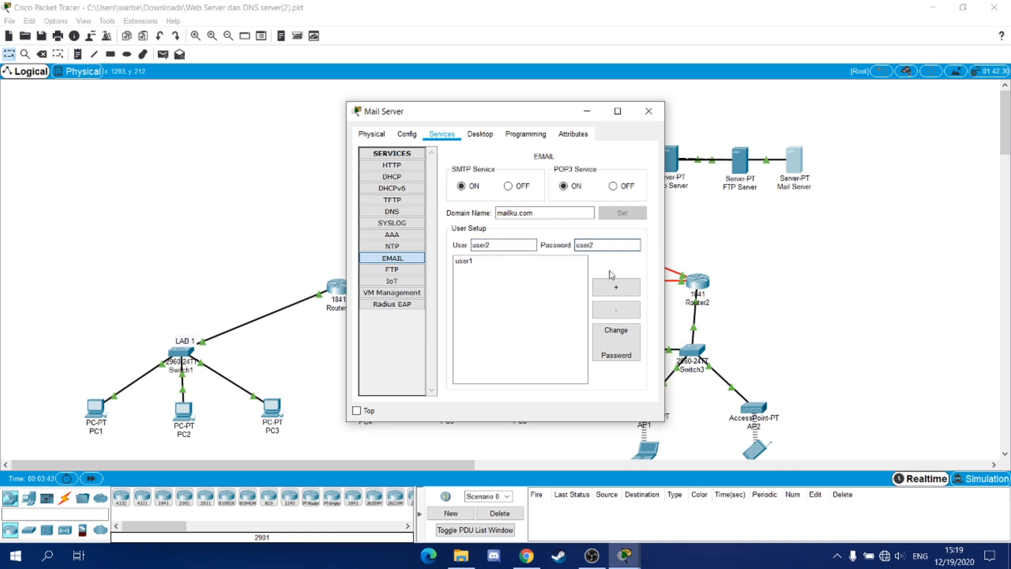
{"action": "left_click", "coordinate": [614, 285]}
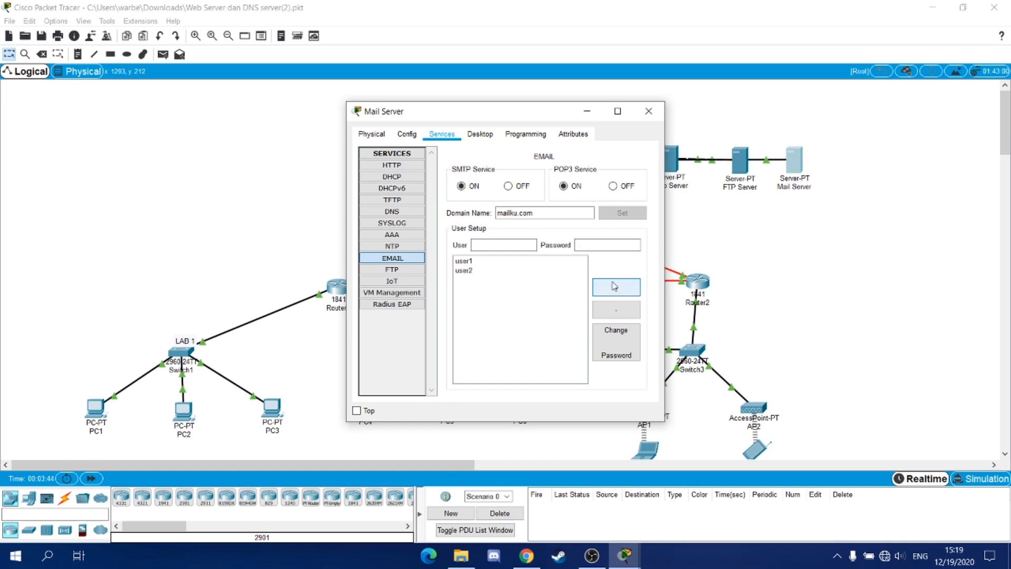
{"action": "left_click", "coordinate": [643, 116]}
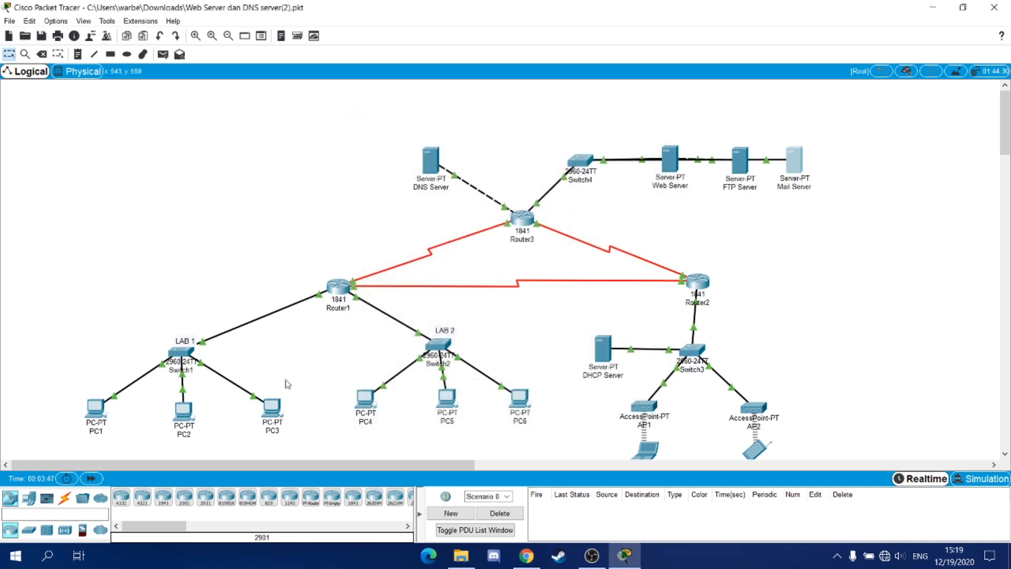
- Run nslookup mailku.com on PC1 to confirm it resolves to 43.43.43.4
{"action": "left_click", "coordinate": [95, 406]}
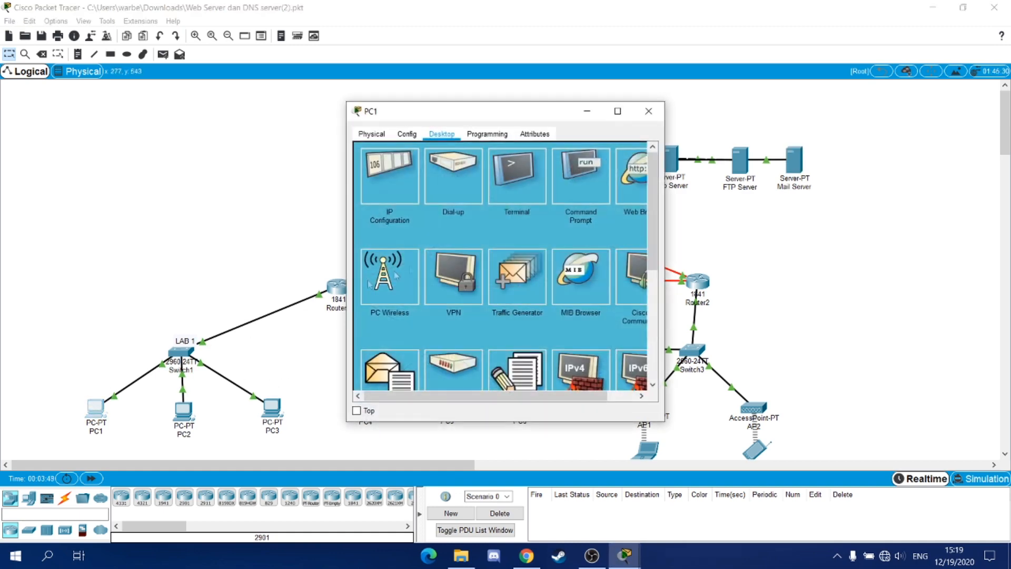
{"action": "left_click", "coordinate": [581, 176]}
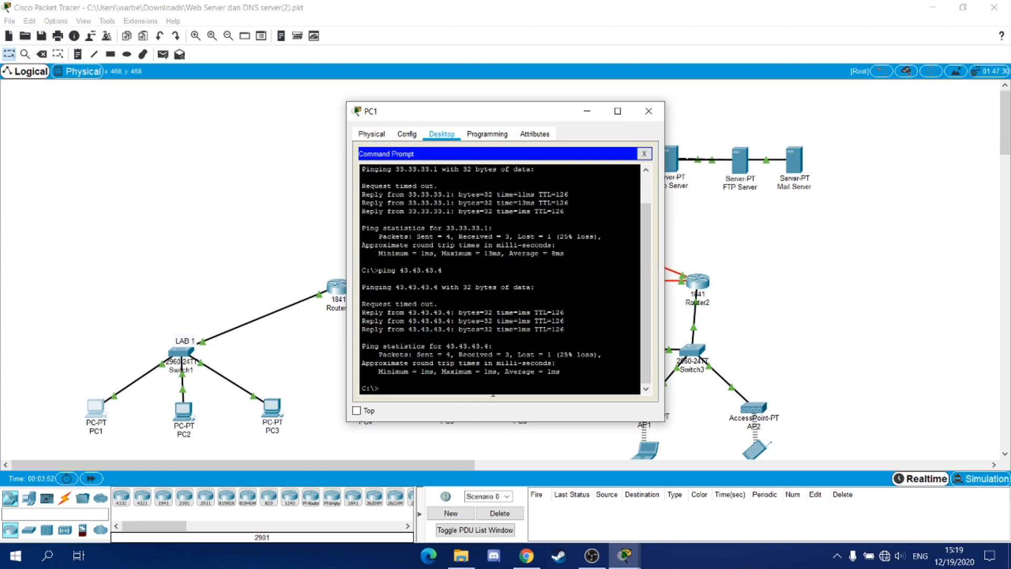
{"action": "type", "text": "nslookup mailku.com"}
{"action": "key", "text": "Return"}
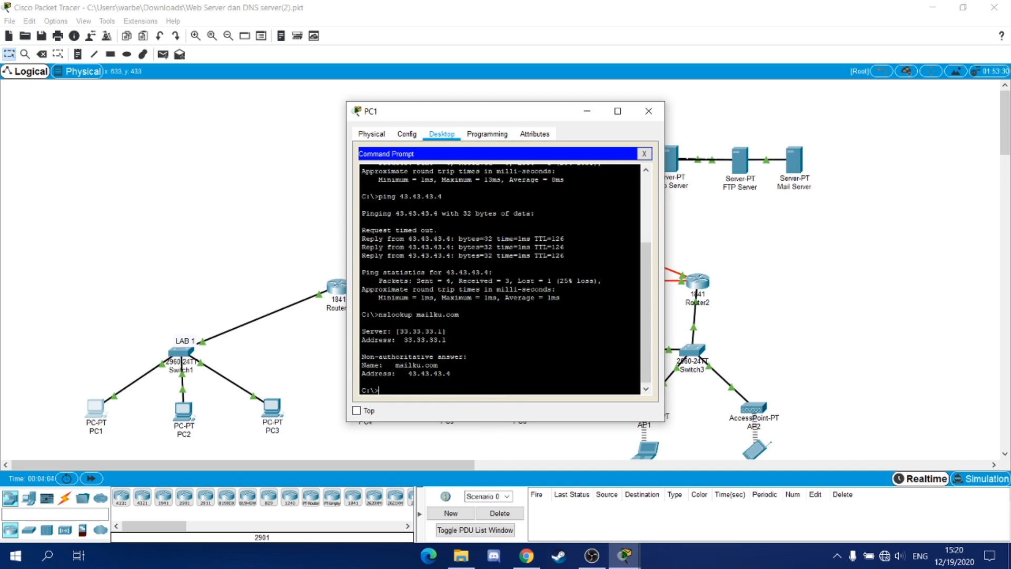
- In PC1's email setup, enter the first user's display name and mailku.com e-mail address
{"action": "left_click", "coordinate": [644, 154]}
{"action": "scroll", "coordinate": [557, 267], "scroll_direction": "down", "scroll_amount": 5}
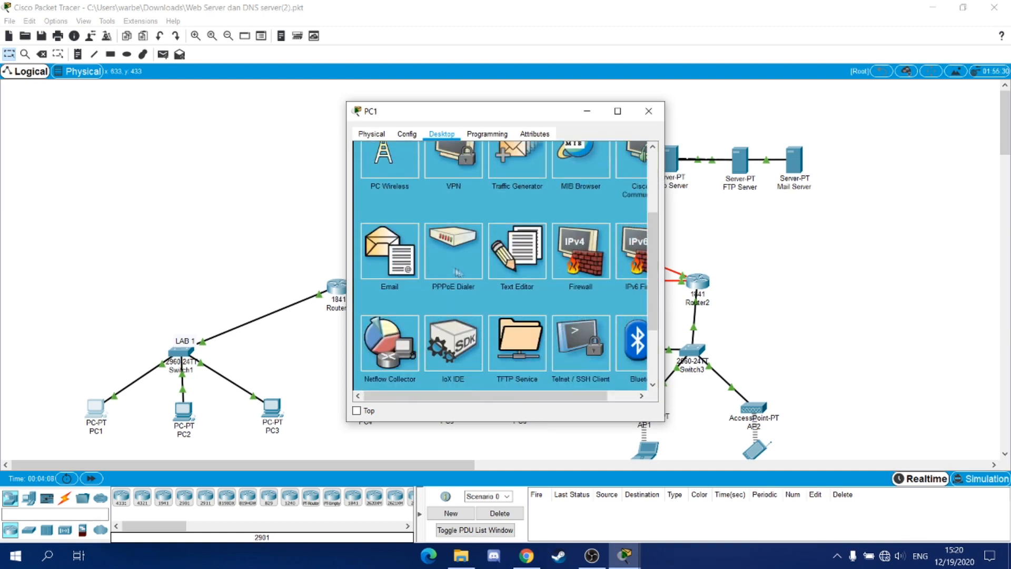
{"action": "left_click", "coordinate": [362, 249]}
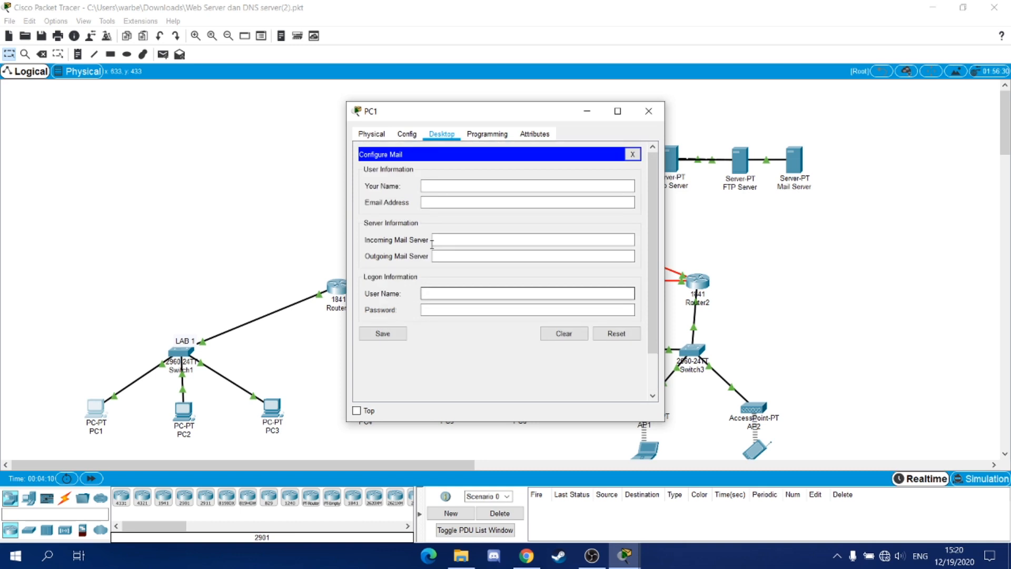
{"action": "left_click", "coordinate": [431, 187]}
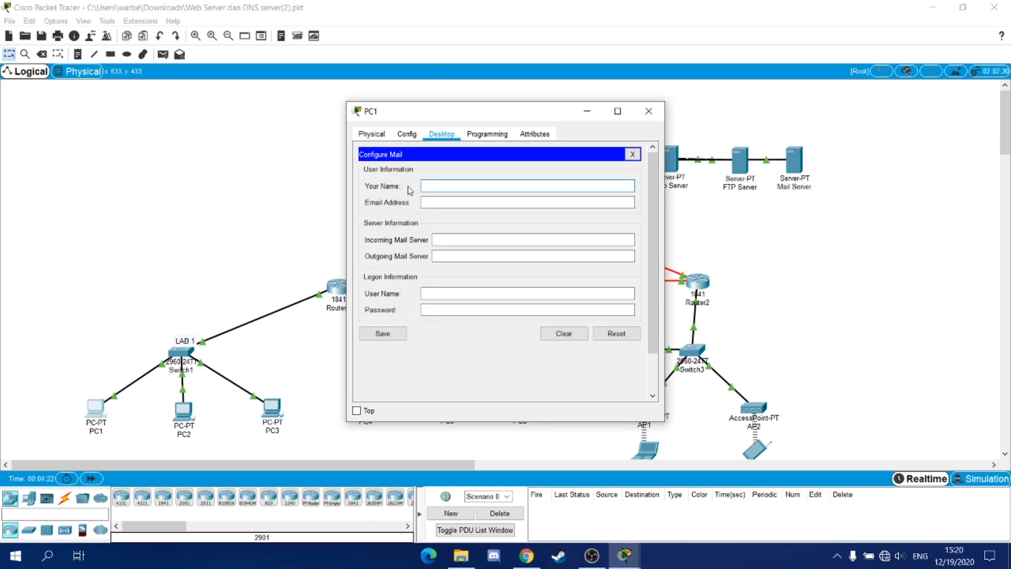
{"action": "type", "text": "user1"}
{"action": "left_click", "coordinate": [441, 199]}
{"action": "type", "text": "user"}
{"action": "type", "text": "@mailku.com"}
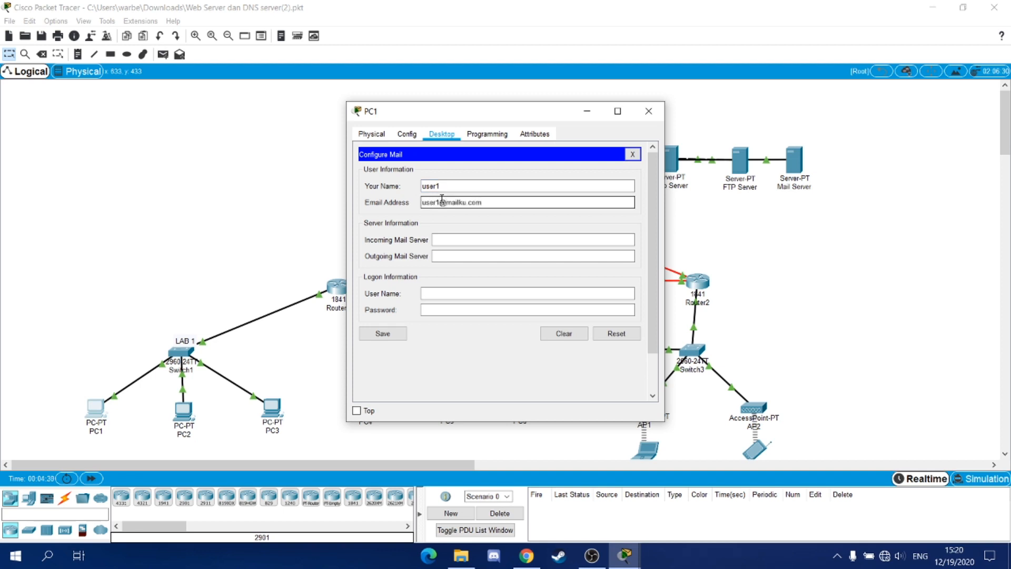
- Use mailku.com as incoming and outgoing server, enter the login credentials, save, and close PC1
{"action": "left_click", "coordinate": [454, 239]}
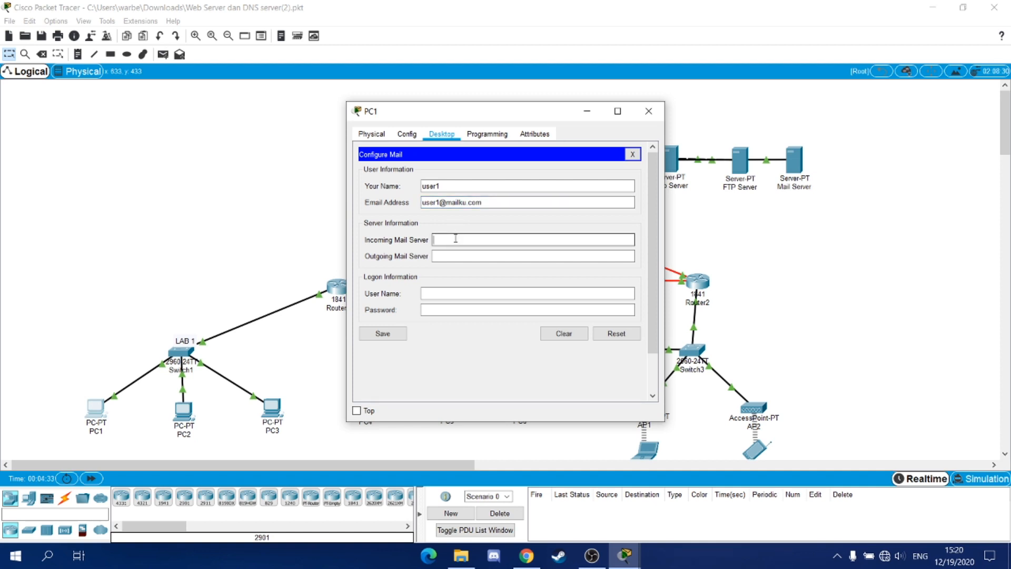
{"action": "type", "text": "mailku.com"}
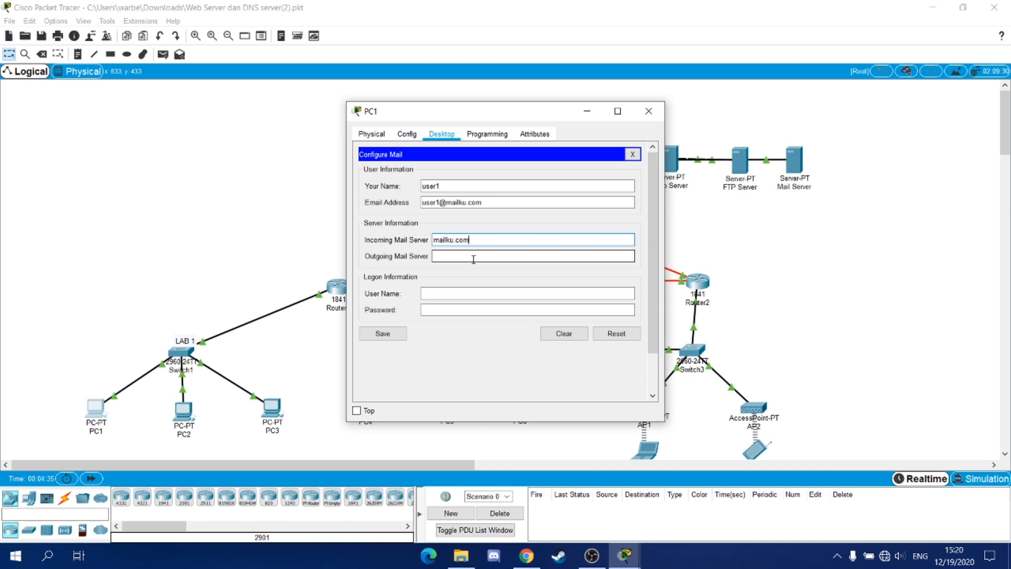
{"action": "left_click", "coordinate": [473, 257]}
{"action": "type", "text": "mailku.com"}
{"action": "left_click", "coordinate": [481, 292]}
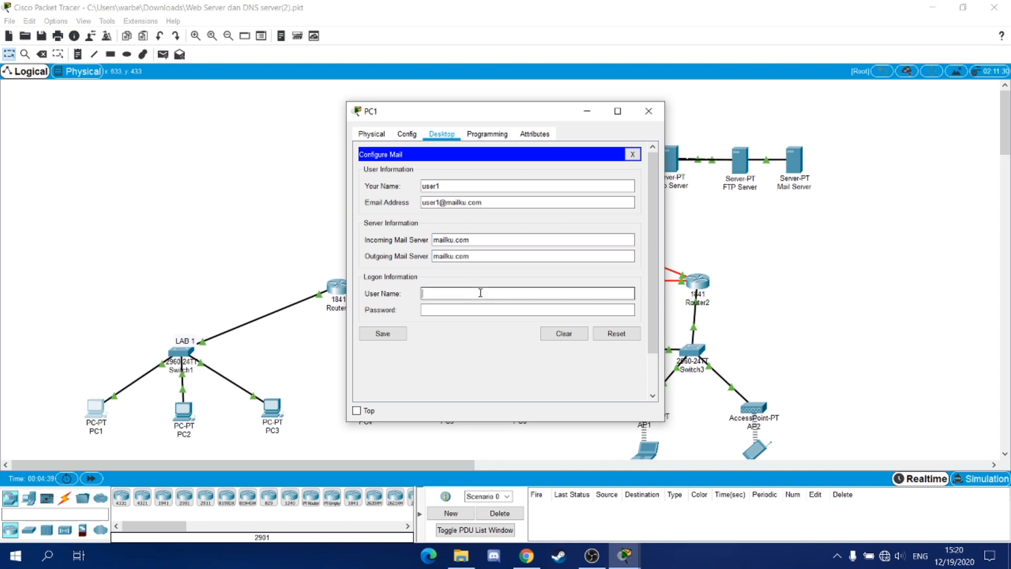
{"action": "type", "text": "user1"}
{"action": "left_click", "coordinate": [482, 310]}
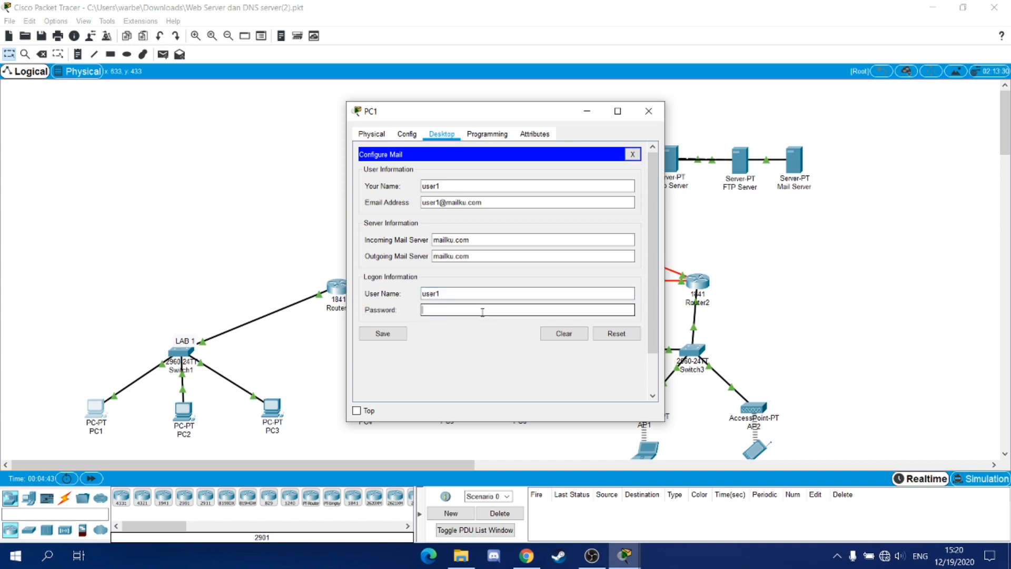
{"action": "type", "text": "user1"}
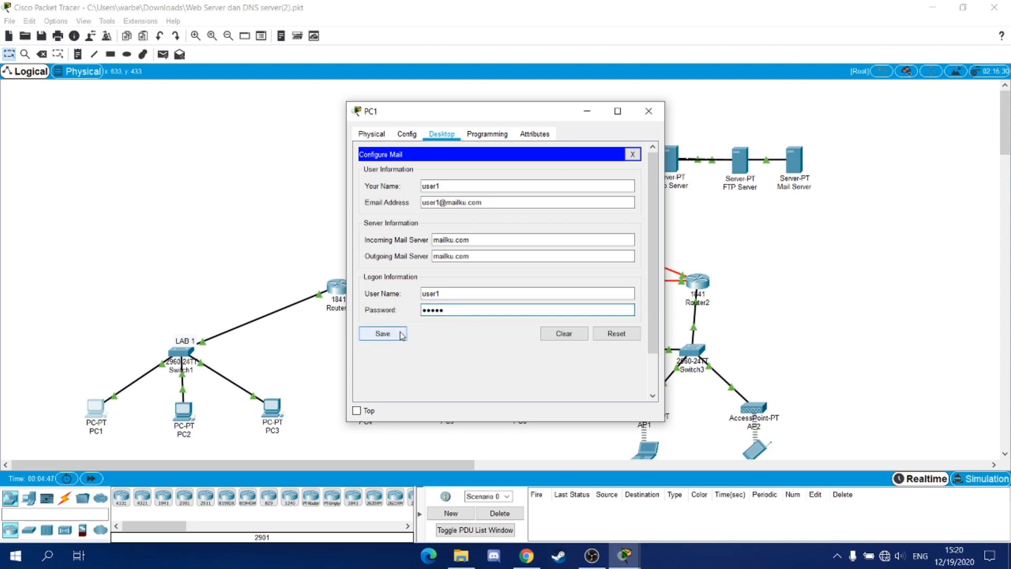
{"action": "left_click", "coordinate": [402, 335]}
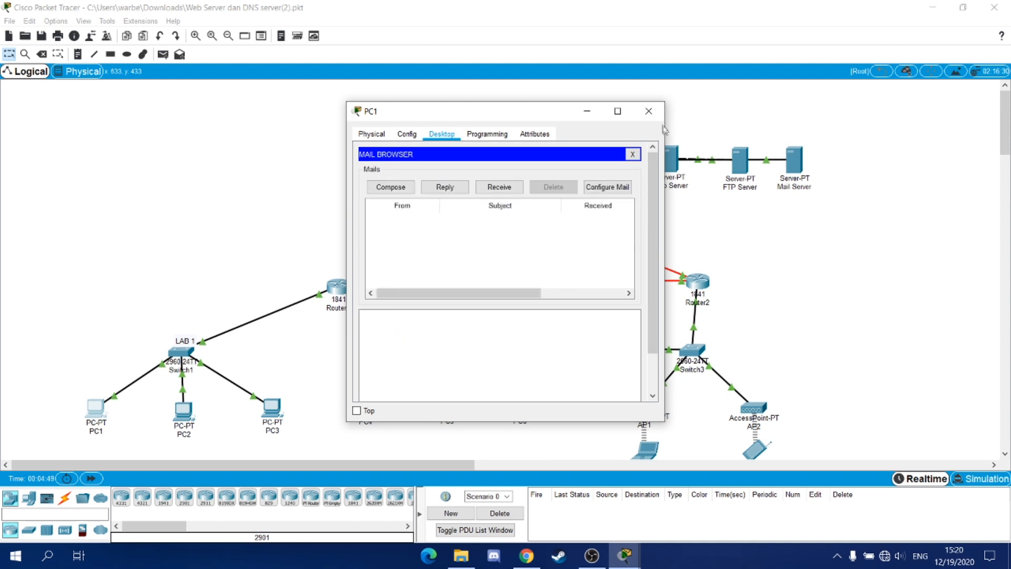
{"action": "left_click", "coordinate": [649, 111]}
{"action": "scroll", "coordinate": [674, 358], "scroll_direction": "down", "scroll_amount": 1}
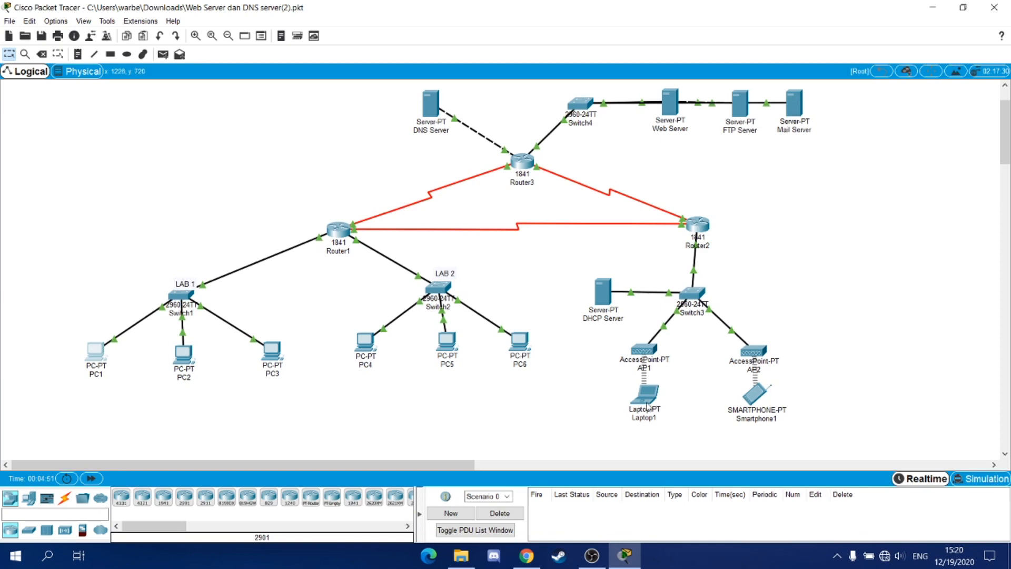
- In Laptop1's email setup, enter the second user's display name and mailku.com e-mail address
{"action": "left_click", "coordinate": [645, 394]}
{"action": "scroll", "coordinate": [495, 190], "scroll_direction": "down", "scroll_amount": 3}
{"action": "left_click", "coordinate": [385, 266]}
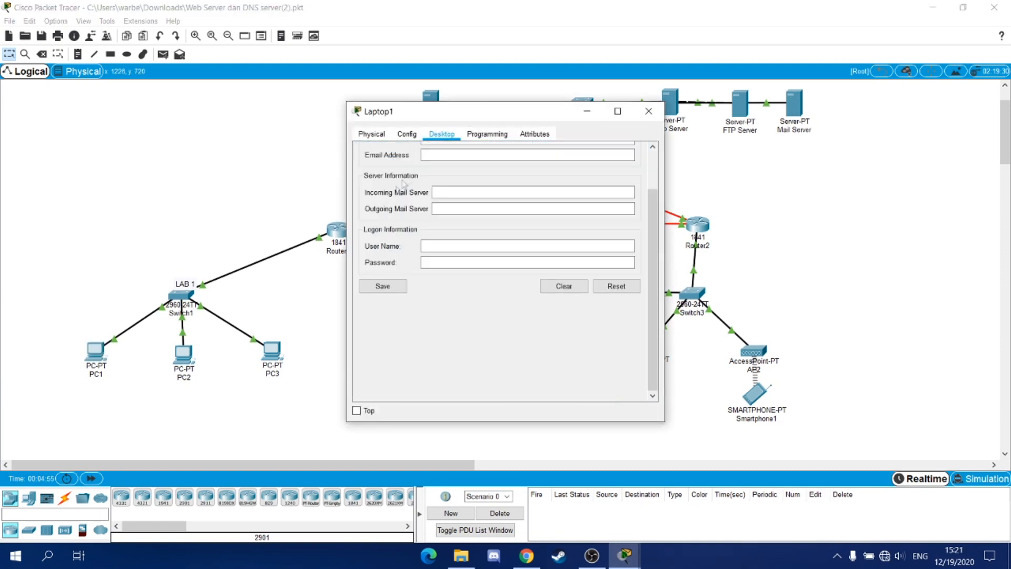
{"action": "scroll", "coordinate": [401, 187], "scroll_direction": "up", "scroll_amount": 3}
{"action": "left_click", "coordinate": [444, 188]}
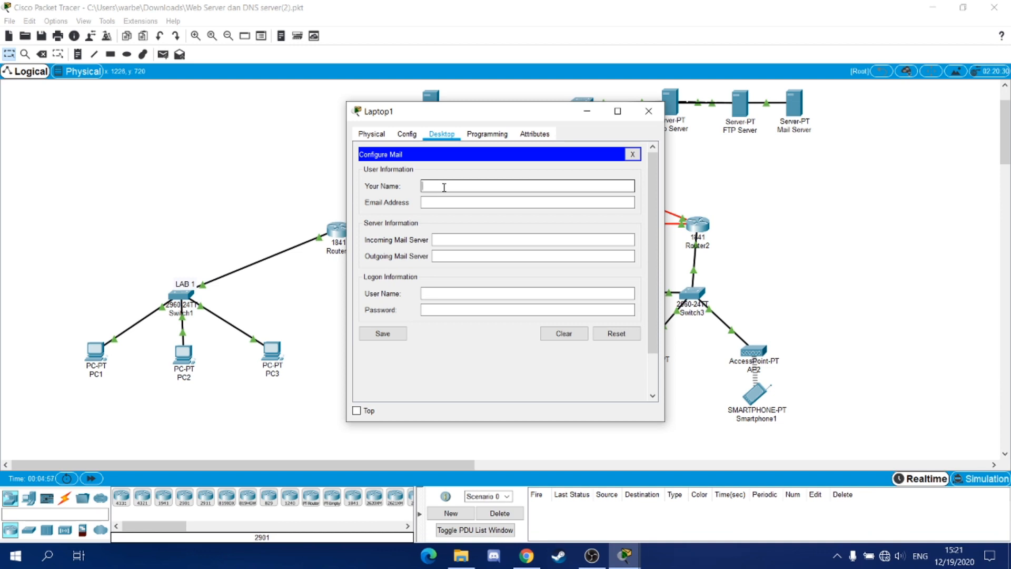
{"action": "type", "text": "user2"}
{"action": "left_click", "coordinate": [455, 199]}
{"action": "left_click", "coordinate": [460, 203]}
{"action": "type", "text": "user2"}
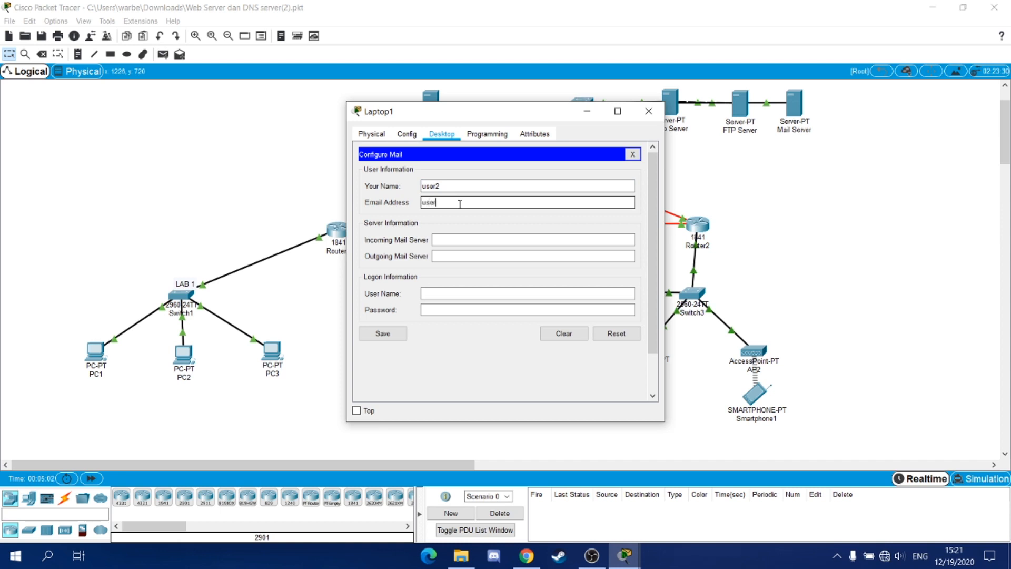
{"action": "type", "text": "@mailku.com"}
- Use mailku.com for both mail servers, enter the login user name and password, save, and close Laptop1
{"action": "left_click", "coordinate": [456, 240]}
{"action": "type", "text": "mailku.com"}
{"action": "left_click", "coordinate": [460, 257]}
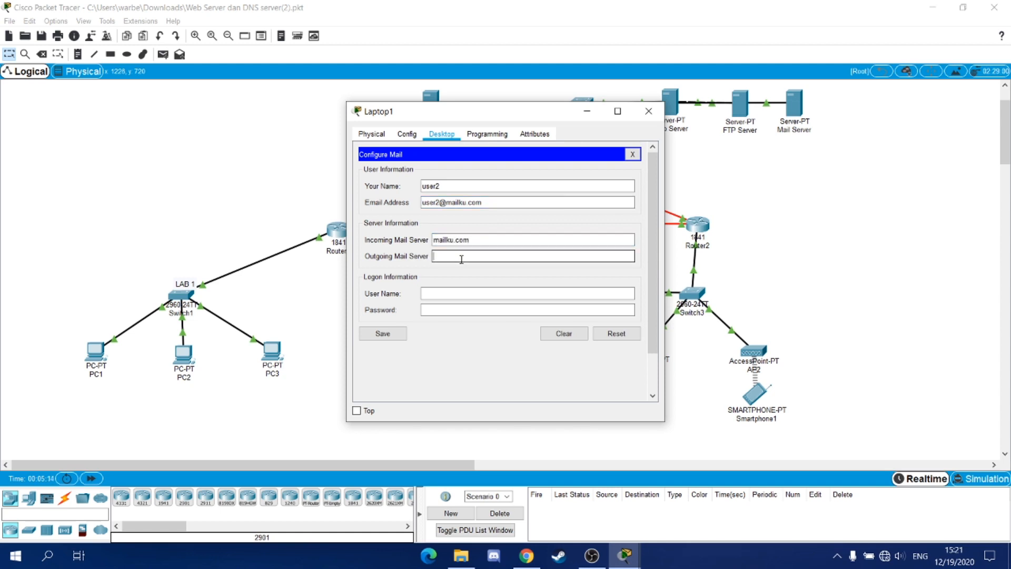
{"action": "type", "text": "mailku.com"}
{"action": "left_click", "coordinate": [481, 295]}
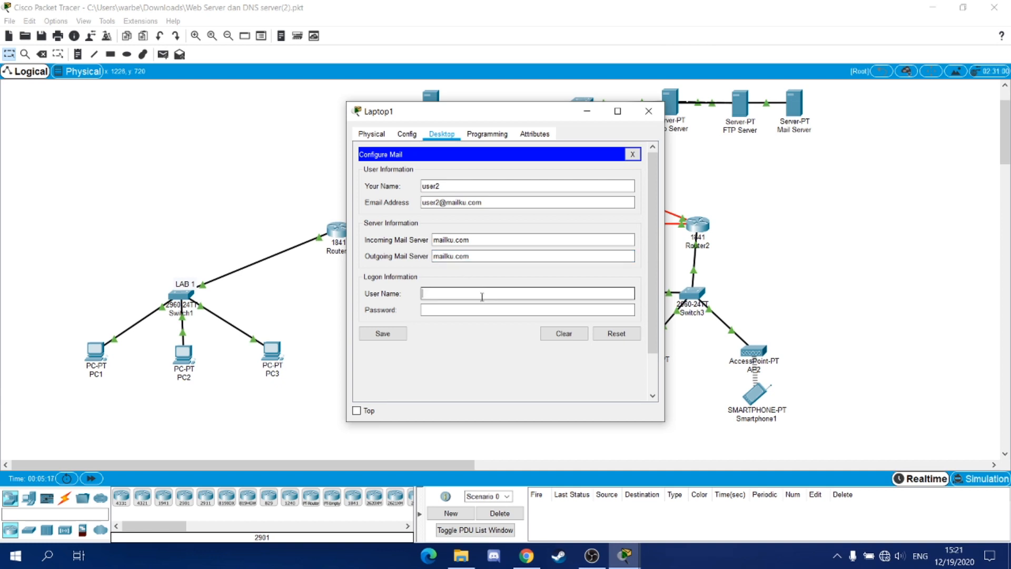
{"action": "type", "text": "user2"}
{"action": "left_click", "coordinate": [519, 310]}
{"action": "type", "text": "123"}
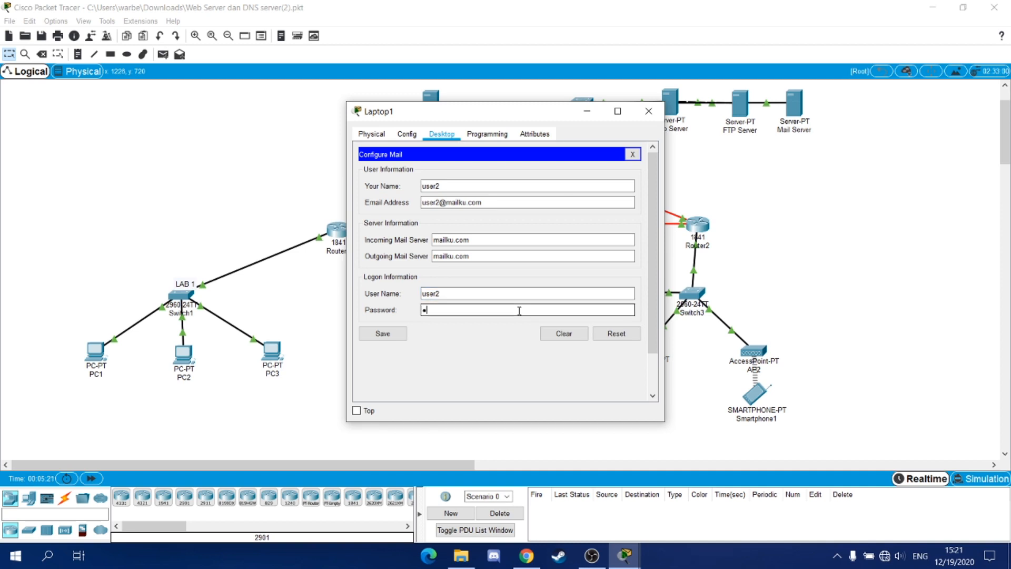
{"action": "type", "text": "456"}
{"action": "left_click", "coordinate": [403, 333]}
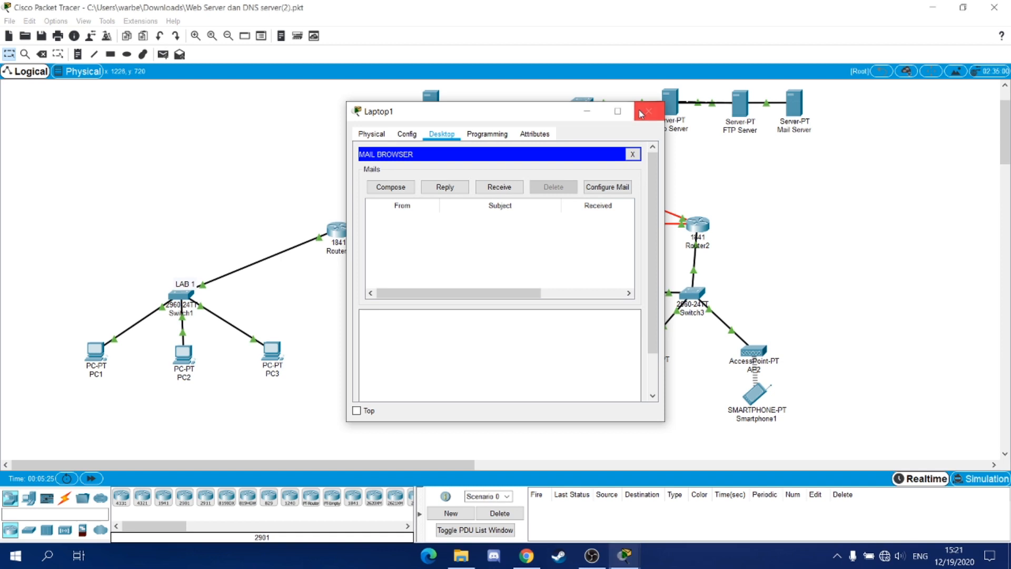
{"action": "left_click", "coordinate": [648, 111]}
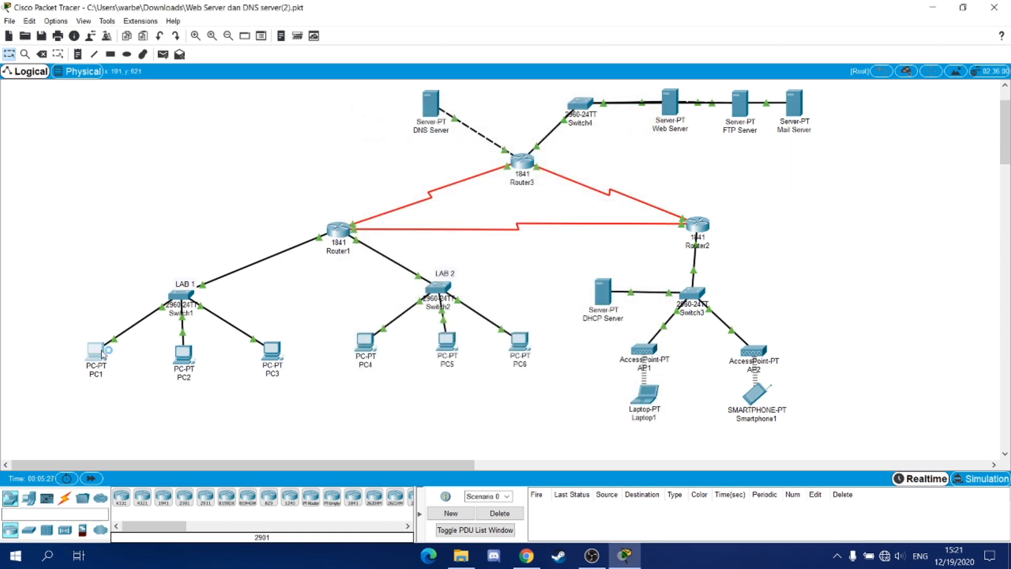
- Send a mail from PC1 to the second user with subject 'ini pesan' and body 'ini adalah pesan dari pc 1'
{"action": "left_click", "coordinate": [95, 350]}
{"action": "left_click", "coordinate": [400, 367]}
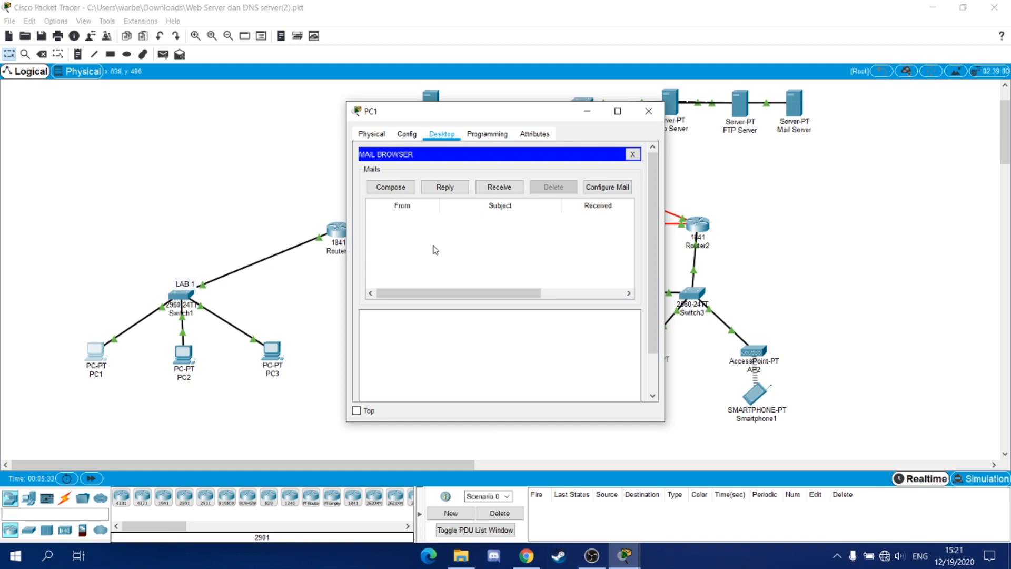
{"action": "left_click", "coordinate": [390, 187]}
{"action": "left_click", "coordinate": [460, 172]}
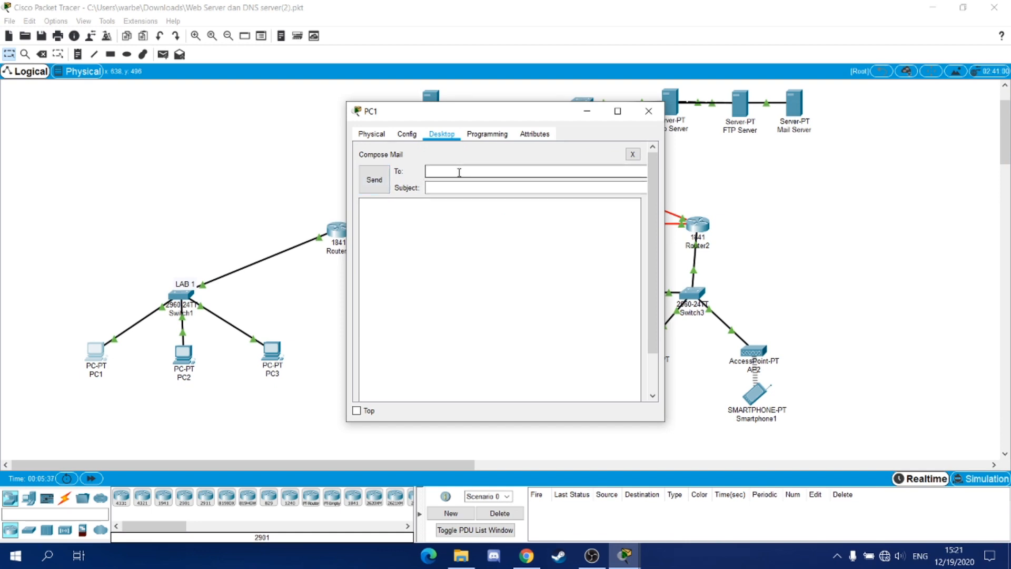
{"action": "type", "text": "user2@mailku.com"}
{"action": "left_click", "coordinate": [467, 186]}
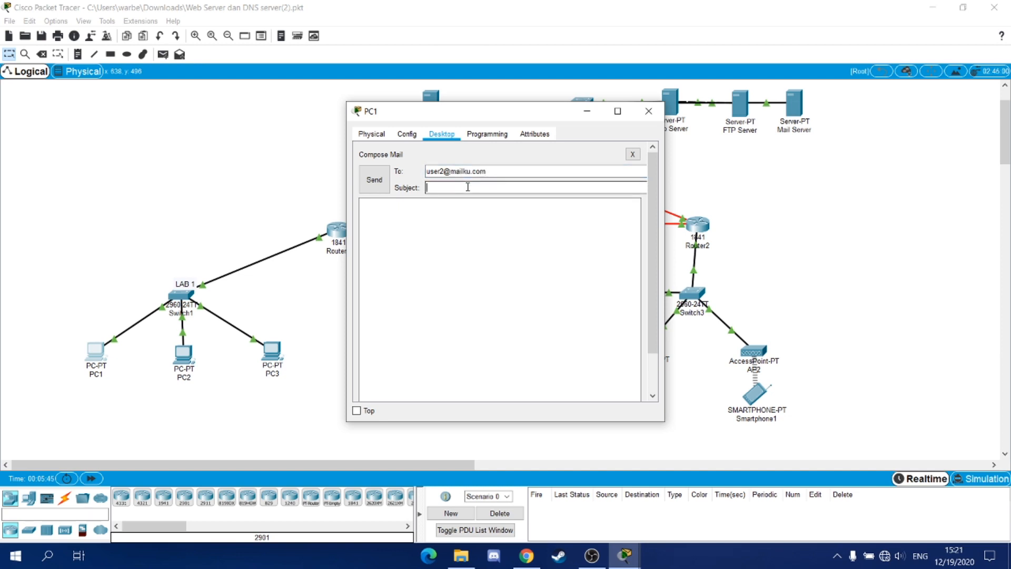
{"action": "type", "text": "ini pesan"}
{"action": "left_click", "coordinate": [468, 222]}
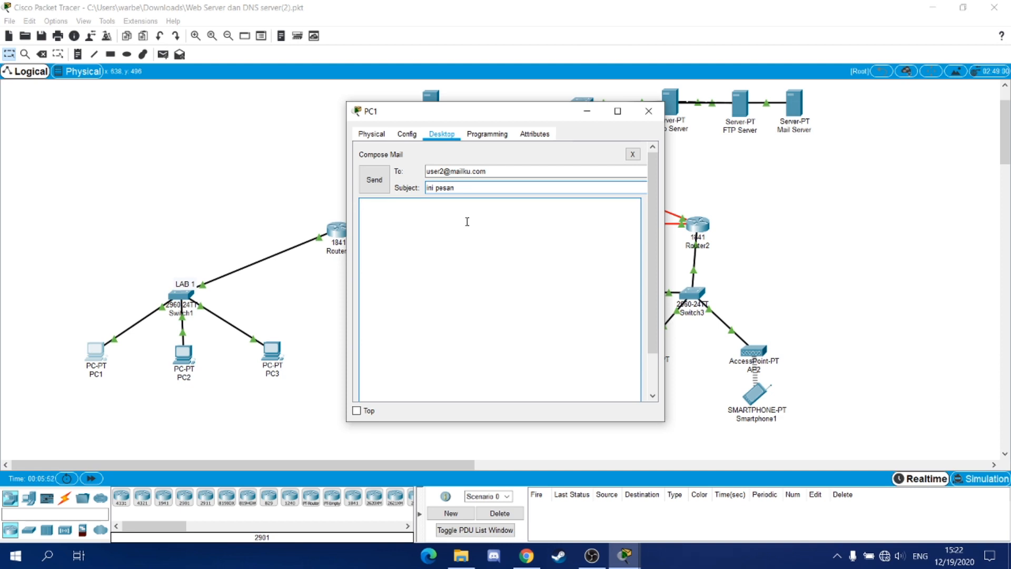
{"action": "type", "text": "ini adalah pesan dari pc 1"}
{"action": "left_click", "coordinate": [381, 180]}
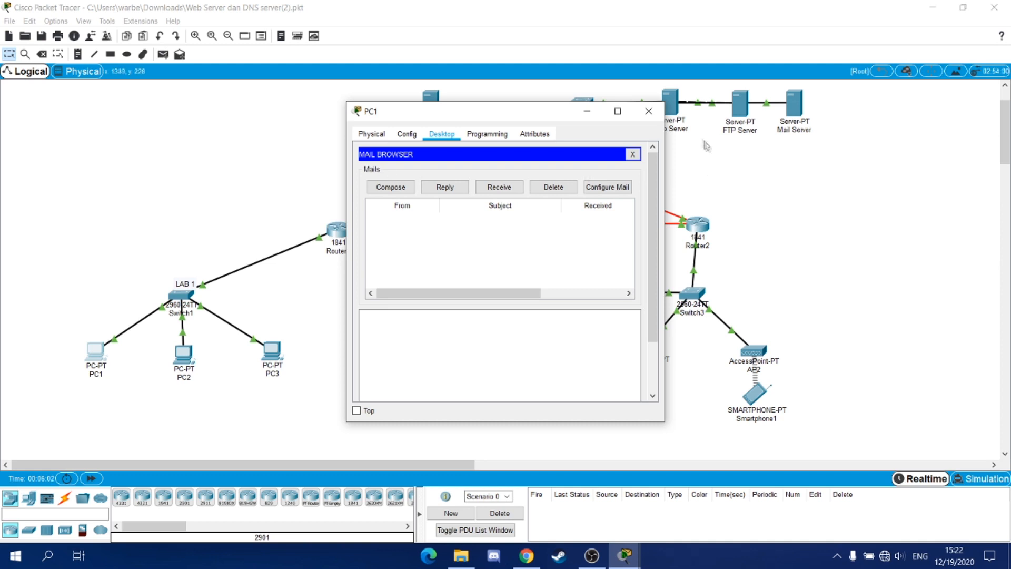
{"action": "left_click", "coordinate": [648, 111]}
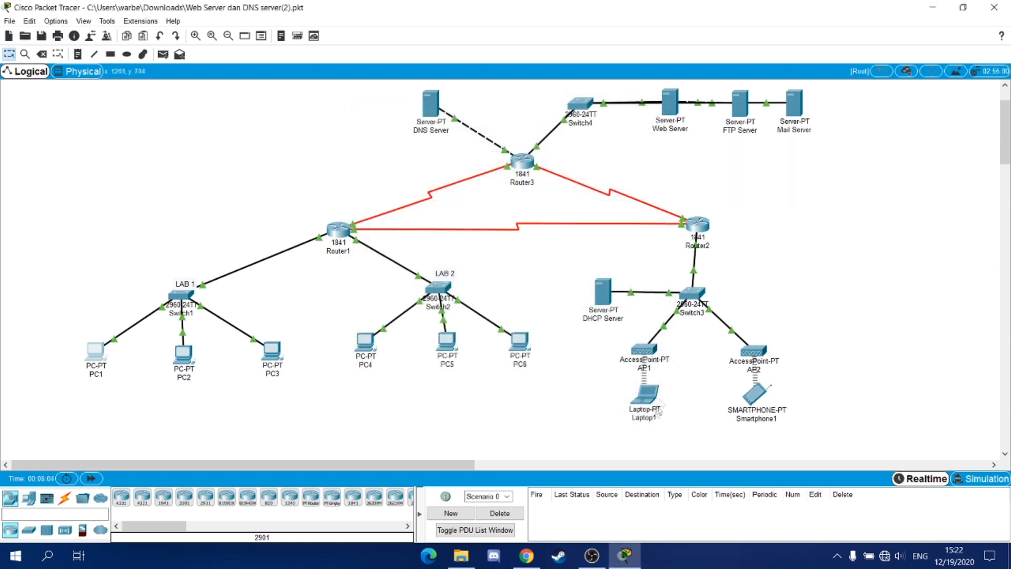
- Receive mail on Laptop1 and open the 'ini pesan' message from PC1, then close Laptop1
{"action": "left_click", "coordinate": [633, 396]}
{"action": "left_click", "coordinate": [403, 369]}
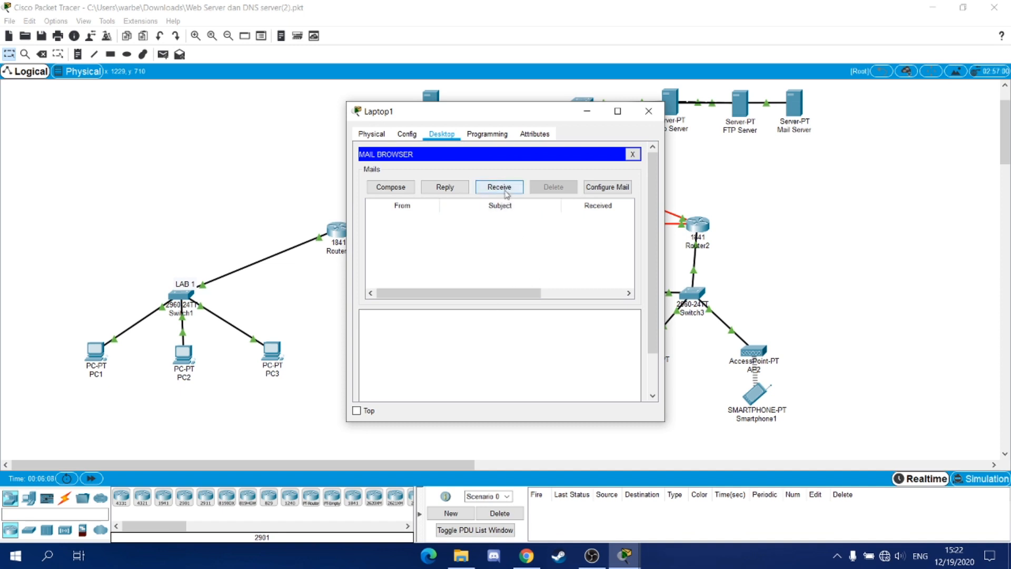
{"action": "left_click", "coordinate": [504, 189]}
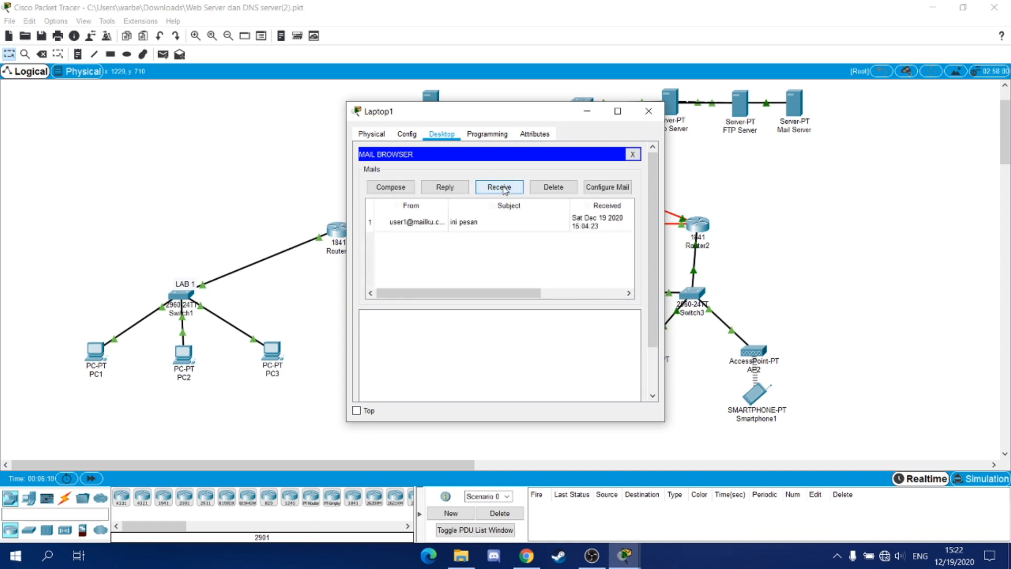
{"action": "left_click", "coordinate": [493, 224]}
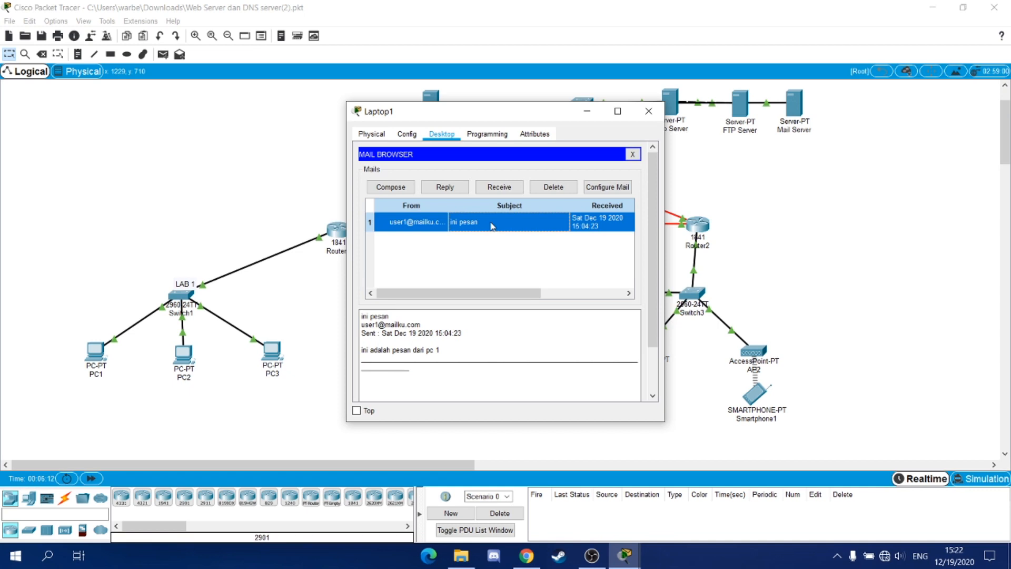
{"action": "double_click", "coordinate": [485, 227]}
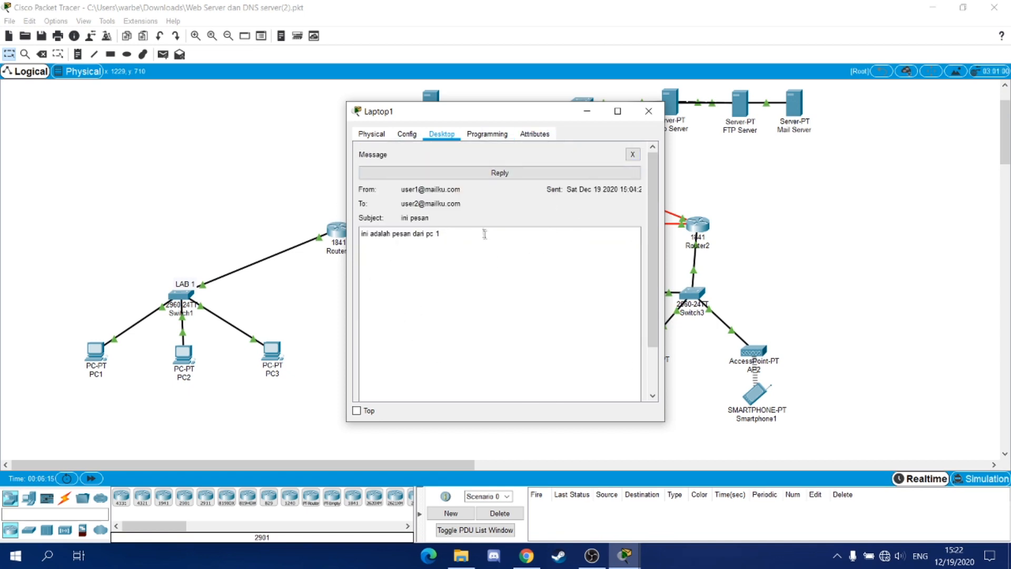
{"action": "left_click", "coordinate": [648, 111]}
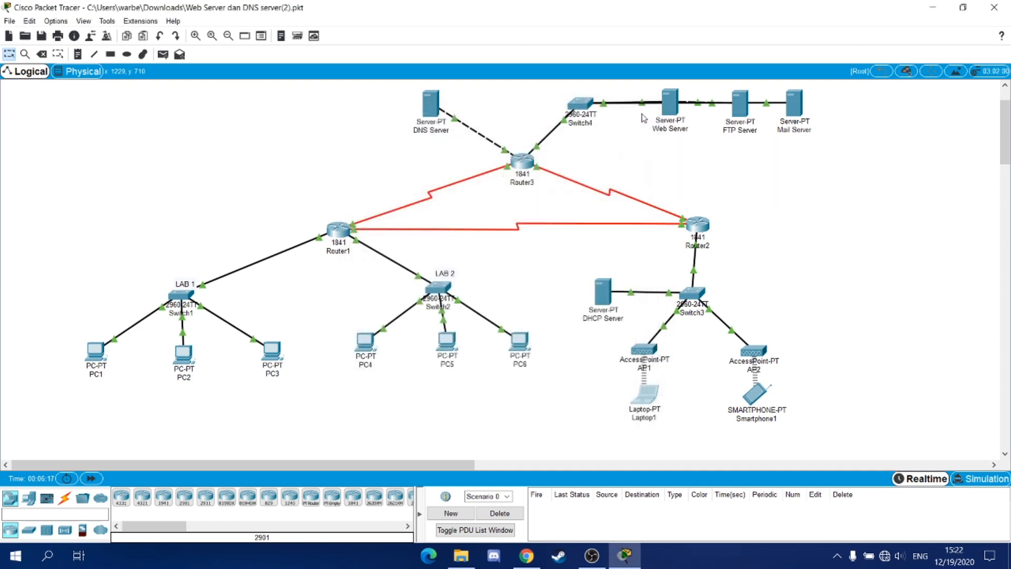